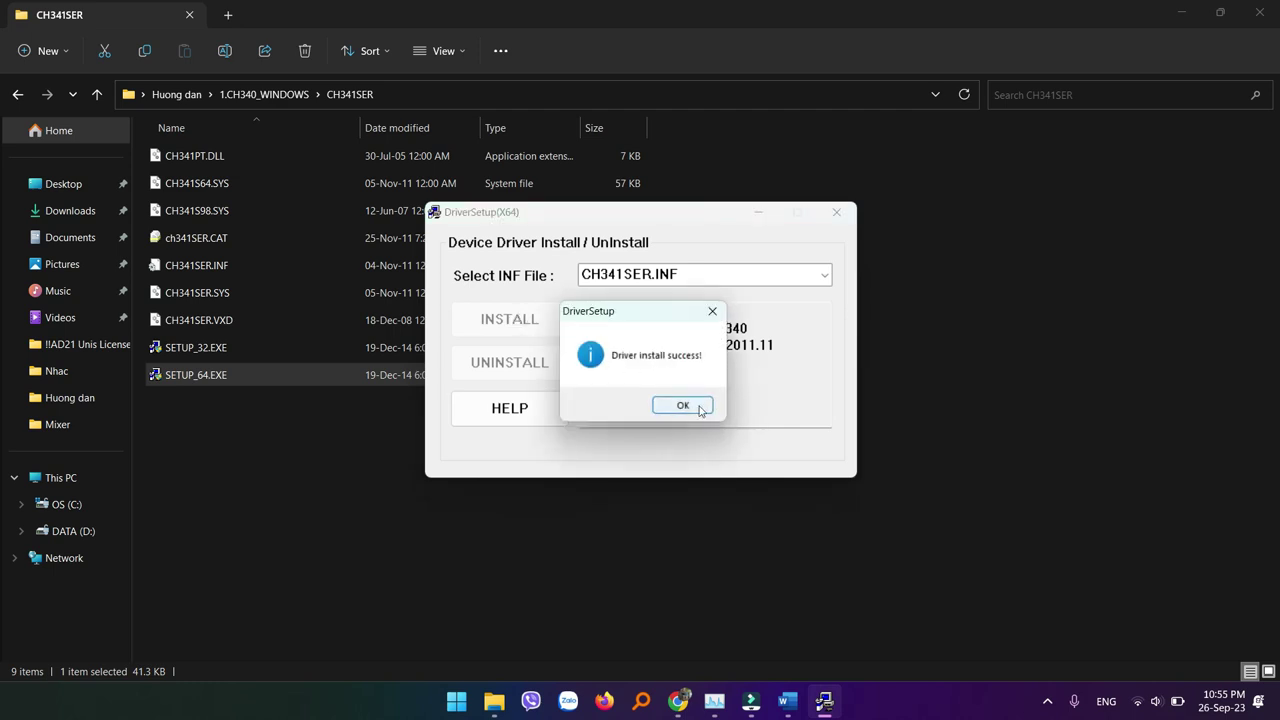
Step: Close the completed CH341SER driver setup and return to the Huong dan folder, selecting the 2.PLX-DAQ folder
{"action": "left_click", "coordinate": [700, 406]}
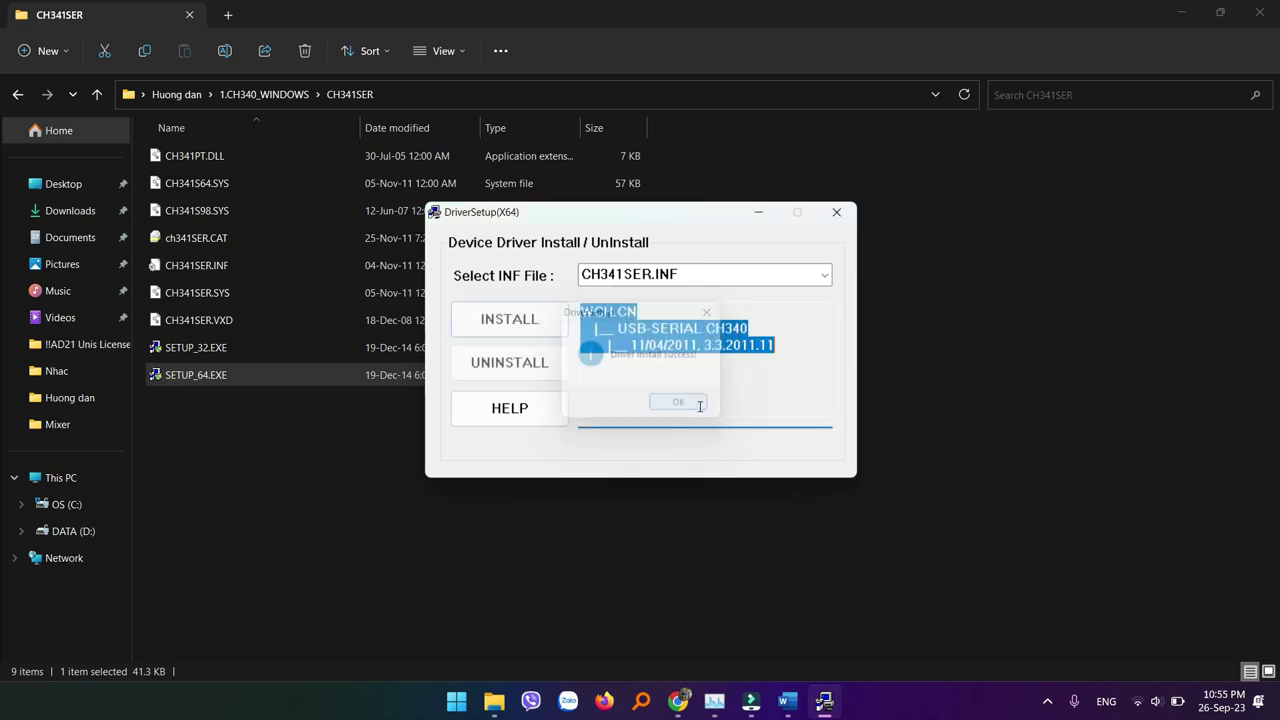
{"action": "left_click", "coordinate": [838, 213]}
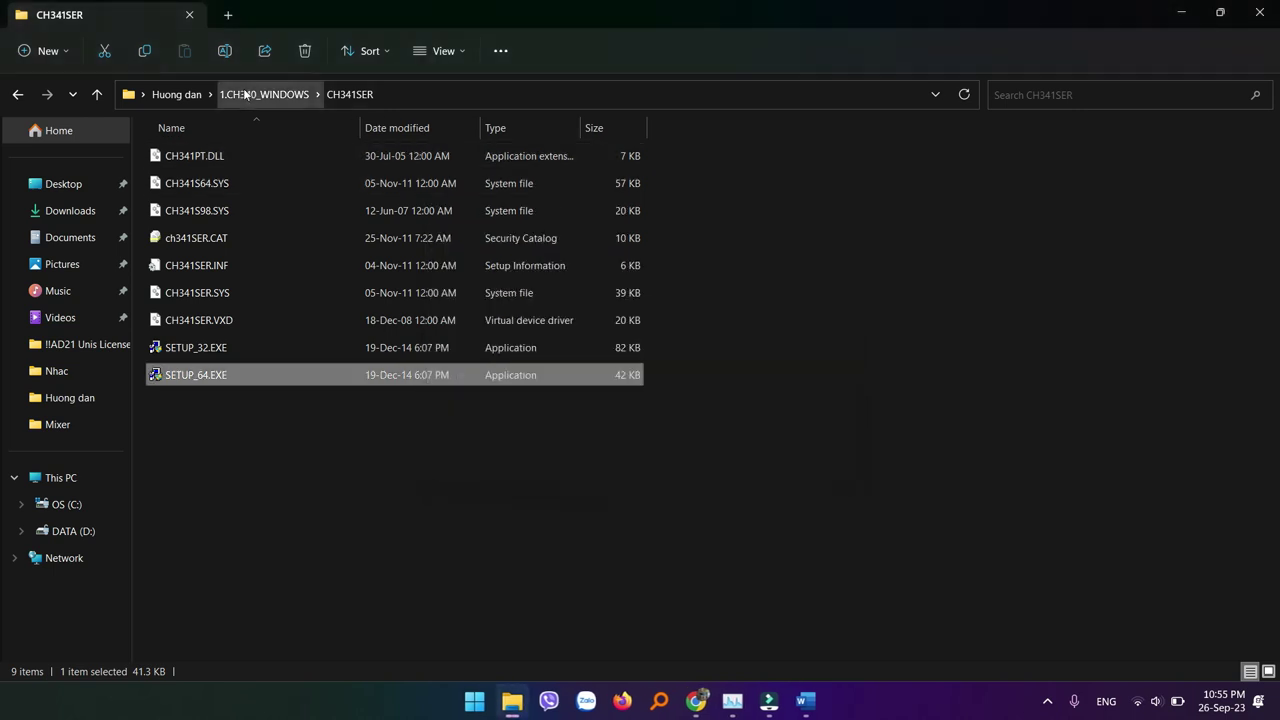
{"action": "left_click", "coordinate": [244, 93]}
{"action": "left_click", "coordinate": [179, 95]}
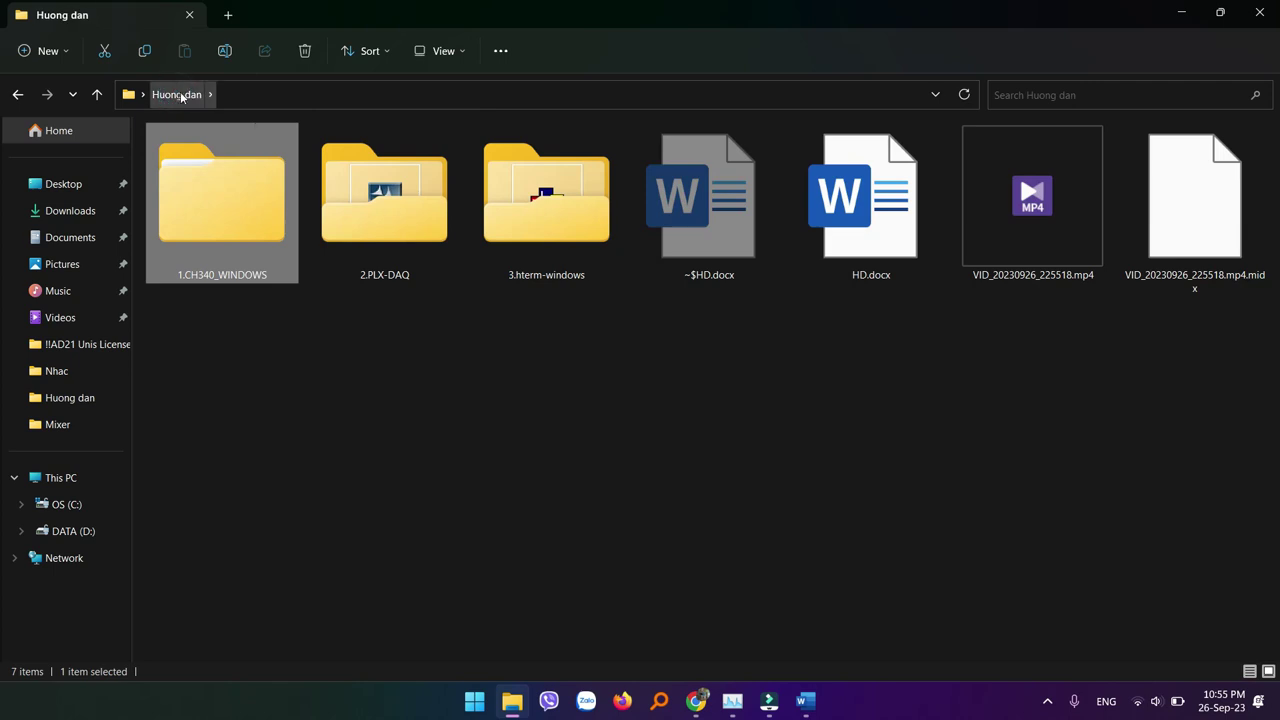
{"action": "left_click", "coordinate": [420, 194]}
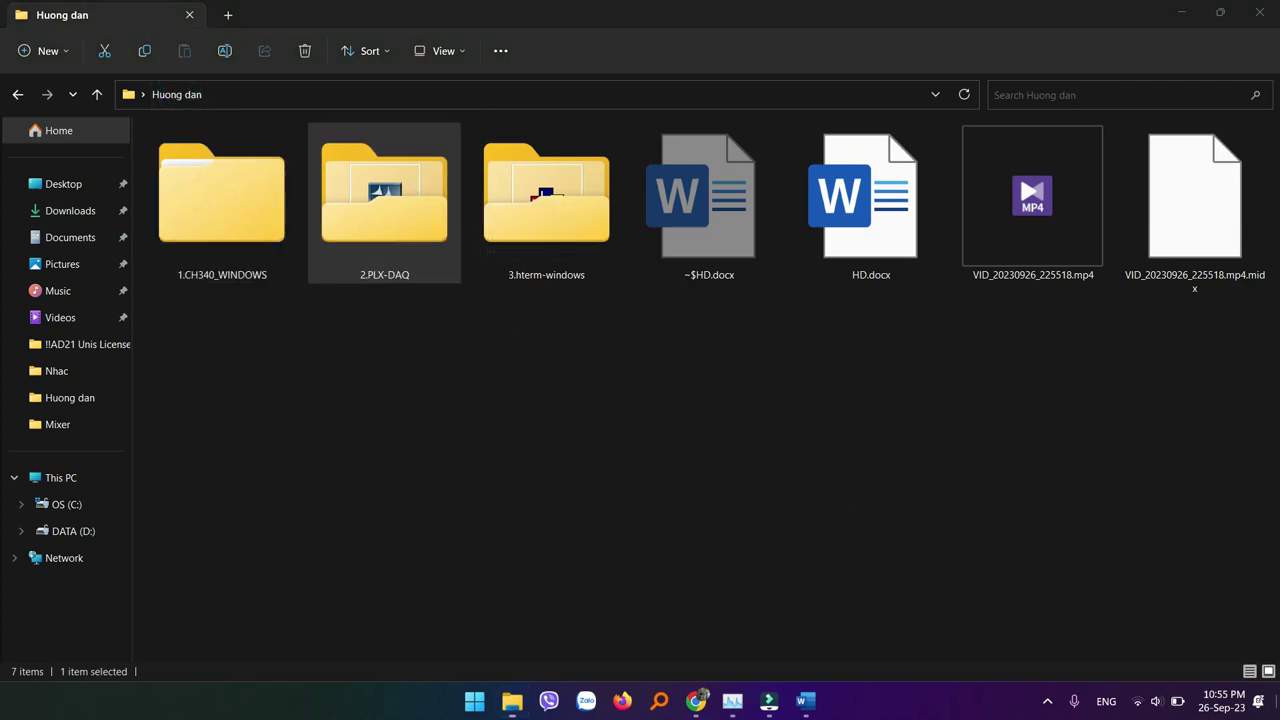
Step: Show the desktop and open Computer Management for This PC
{"action": "key", "text": "super+d"}
{"action": "left_click", "coordinate": [25, 40]}
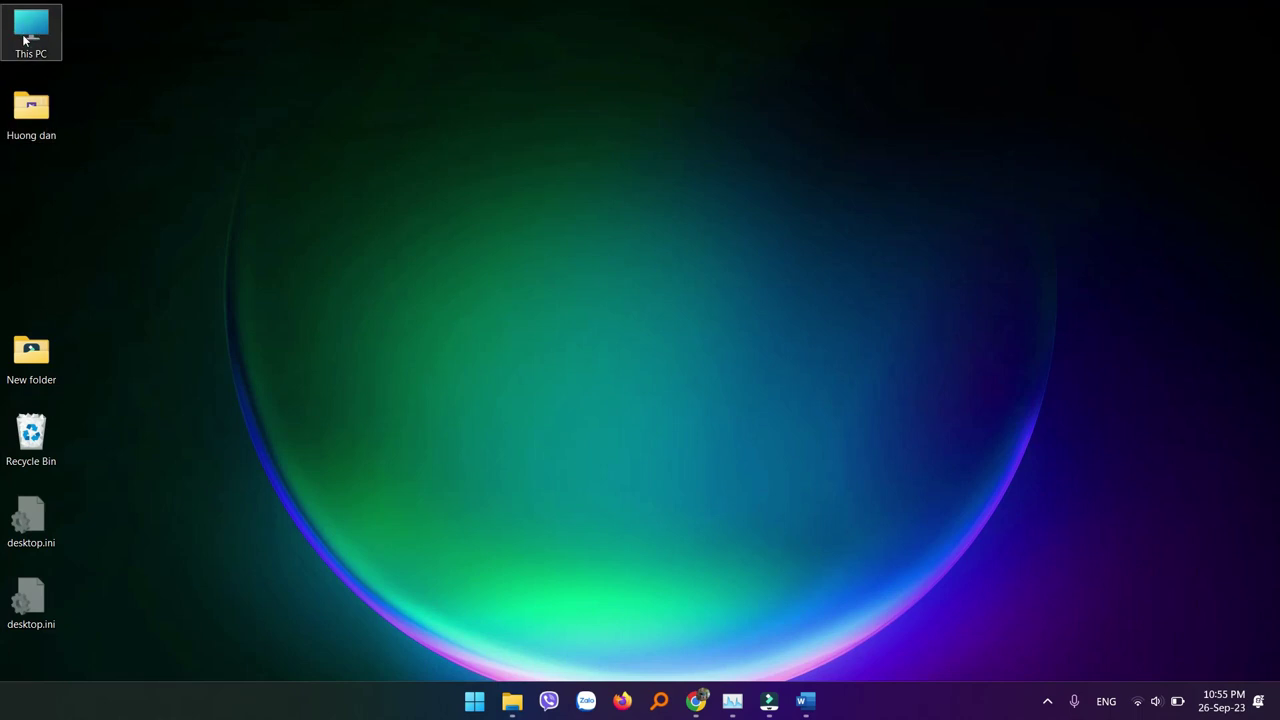
{"action": "right_click", "coordinate": [25, 40]}
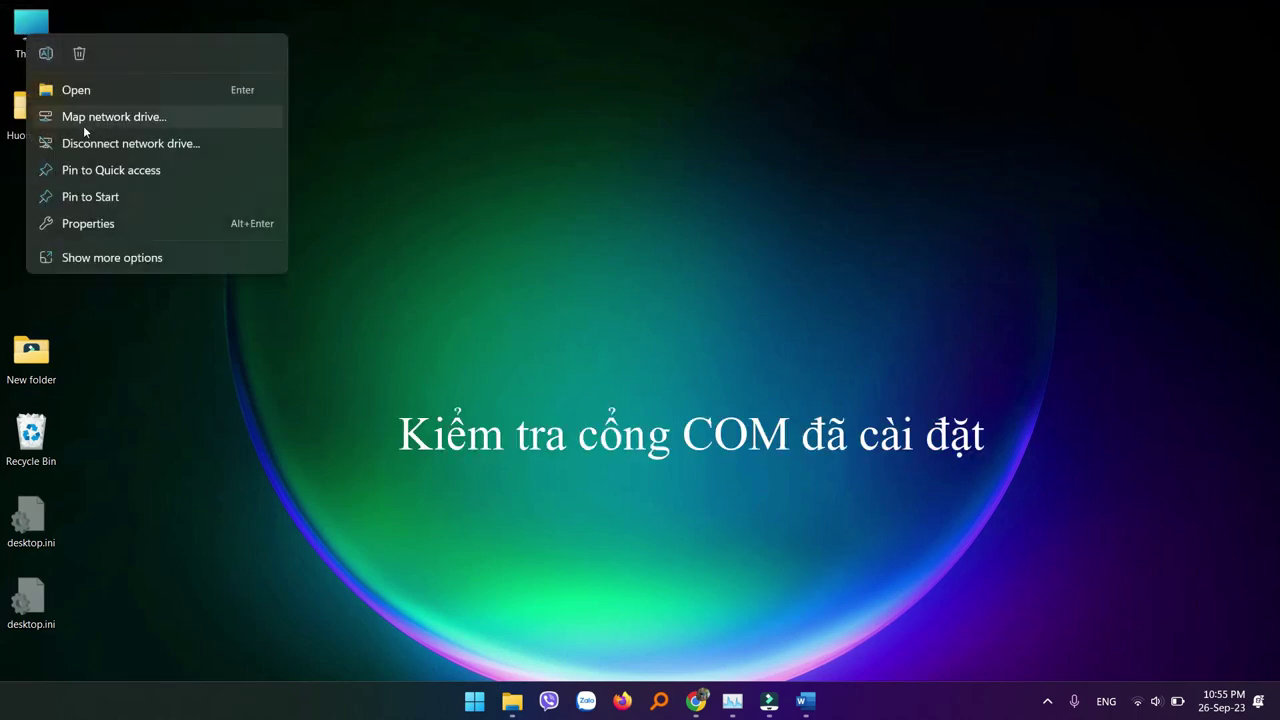
{"action": "left_click", "coordinate": [114, 258]}
{"action": "left_click", "coordinate": [172, 314]}
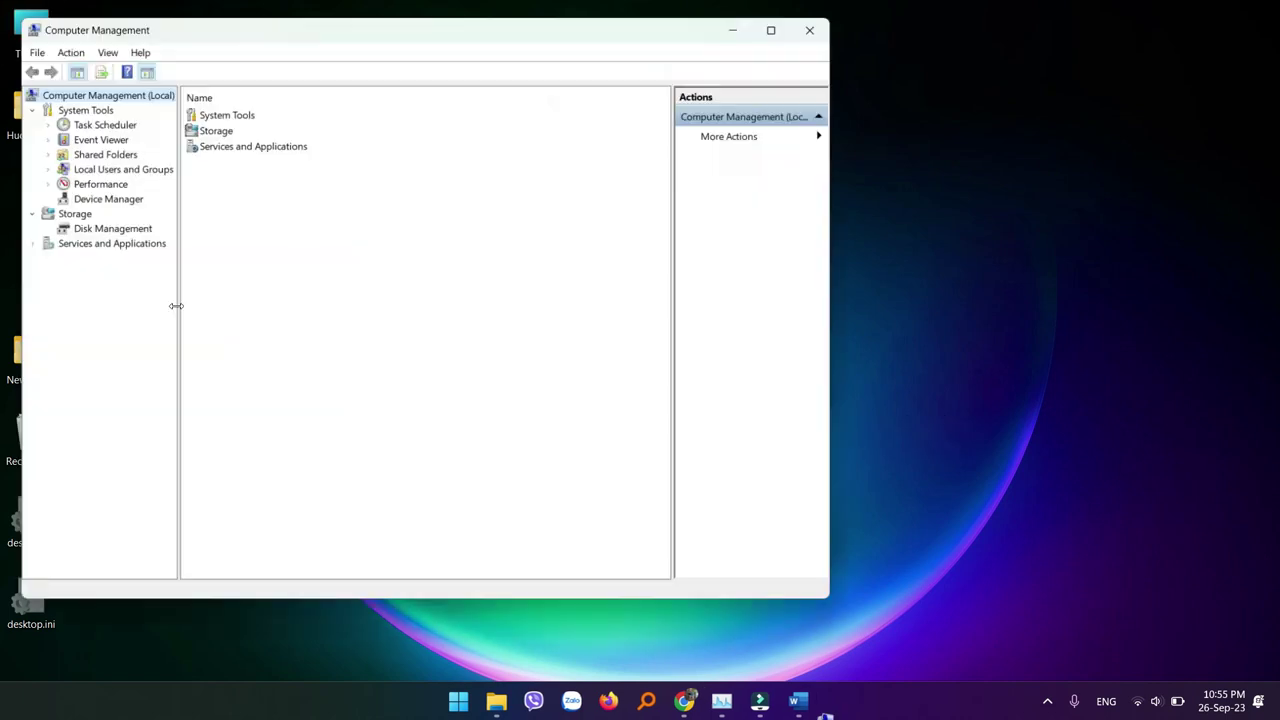
Step: Check in Device Manager which COM port the USB-SERIAL CH340 device uses, and close Computer Management
{"action": "left_click", "coordinate": [100, 199]}
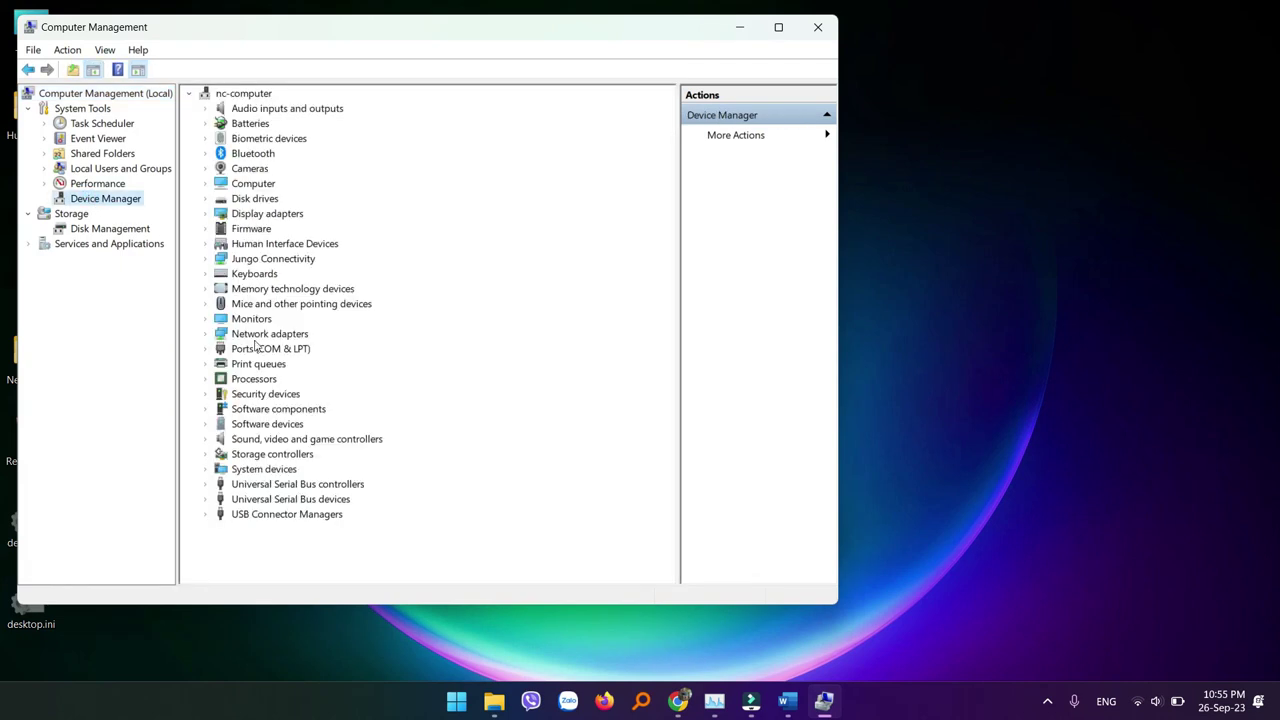
{"action": "left_click", "coordinate": [242, 352]}
{"action": "left_click", "coordinate": [205, 349]}
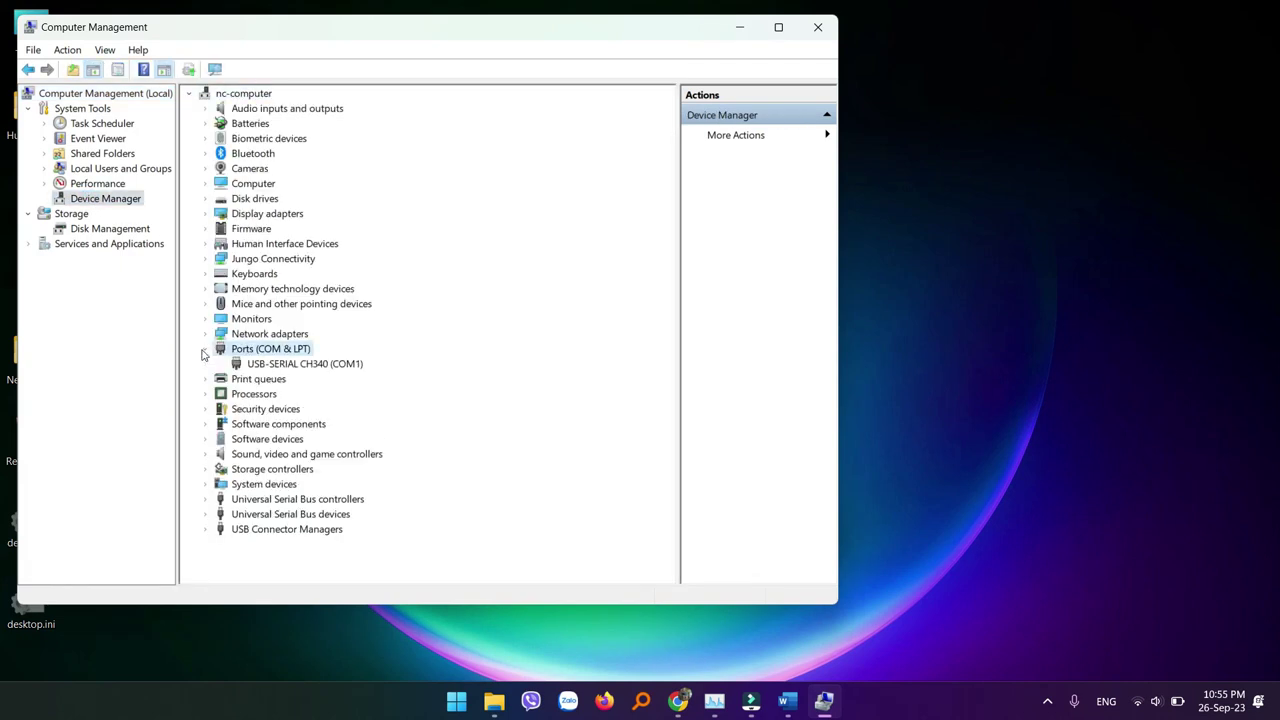
{"action": "left_click", "coordinate": [318, 366]}
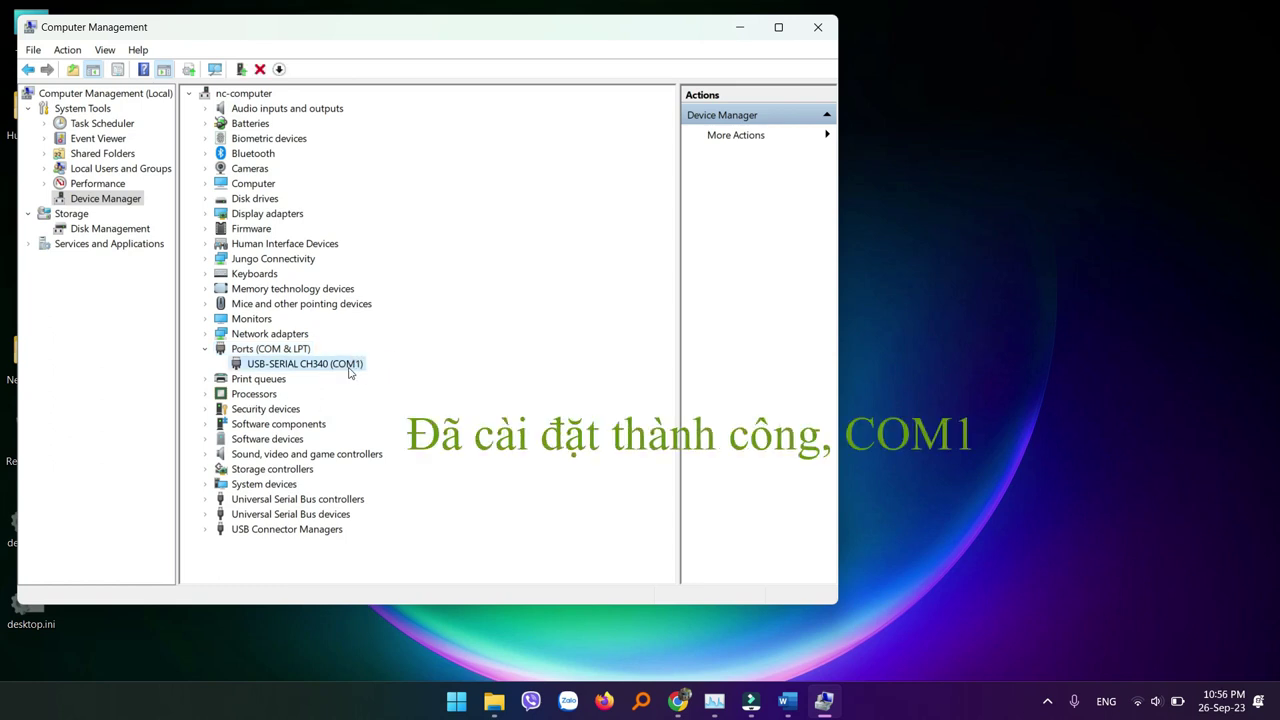
{"action": "left_click", "coordinate": [818, 27]}
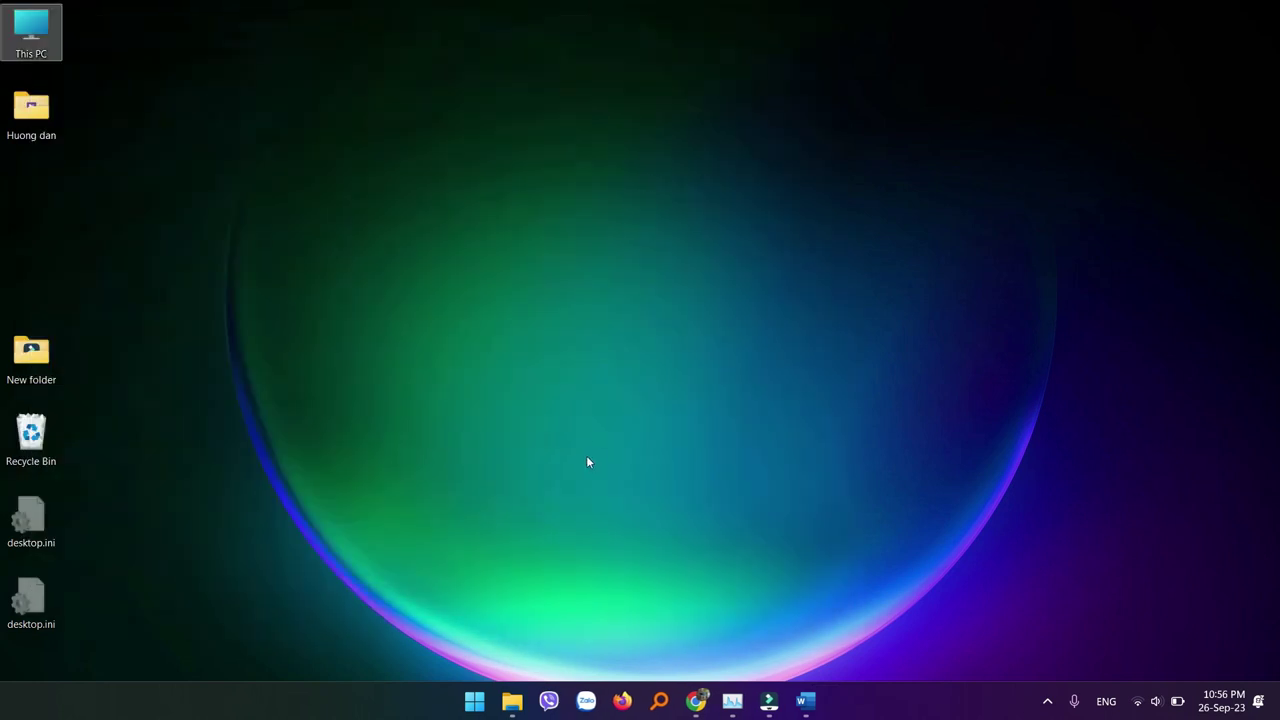
Step: Return to the Huong dan folder and launch plx_daq_install.exe from the 2.PLX-DAQ folder
{"action": "left_click", "coordinate": [511, 700]}
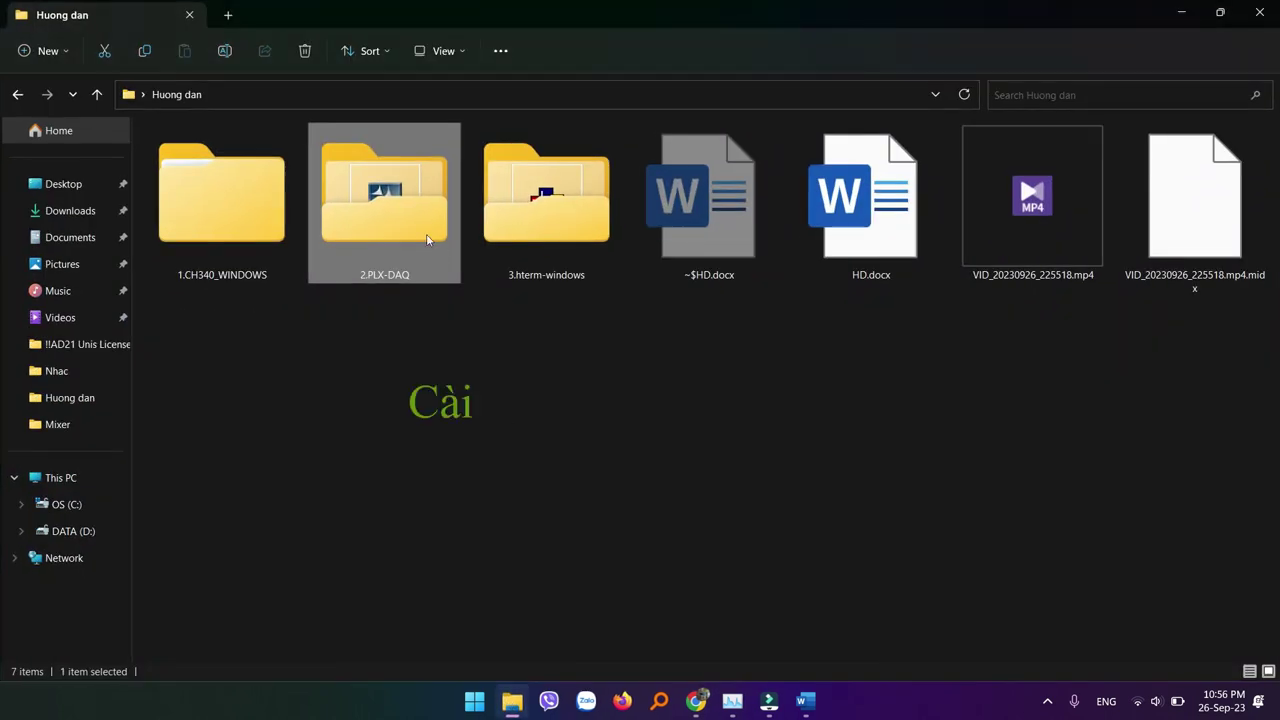
{"action": "double_click", "coordinate": [441, 248]}
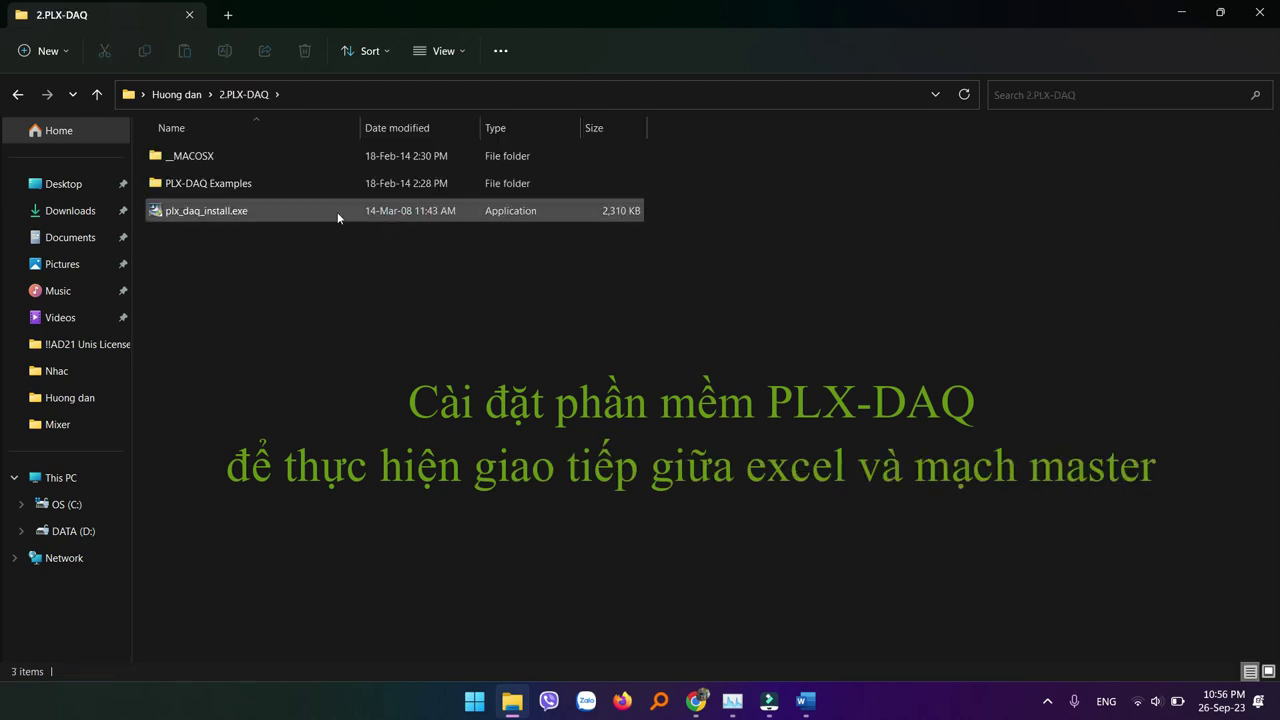
{"action": "left_click", "coordinate": [248, 212]}
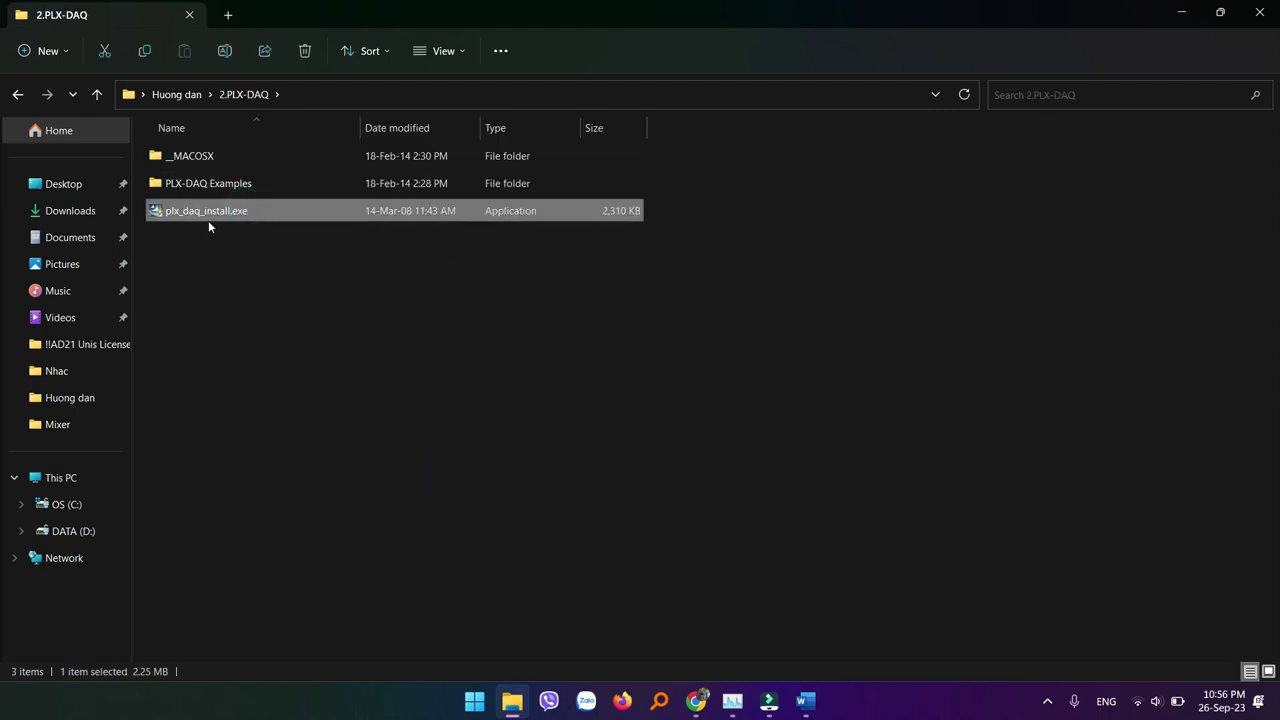
{"action": "double_click", "coordinate": [221, 212]}
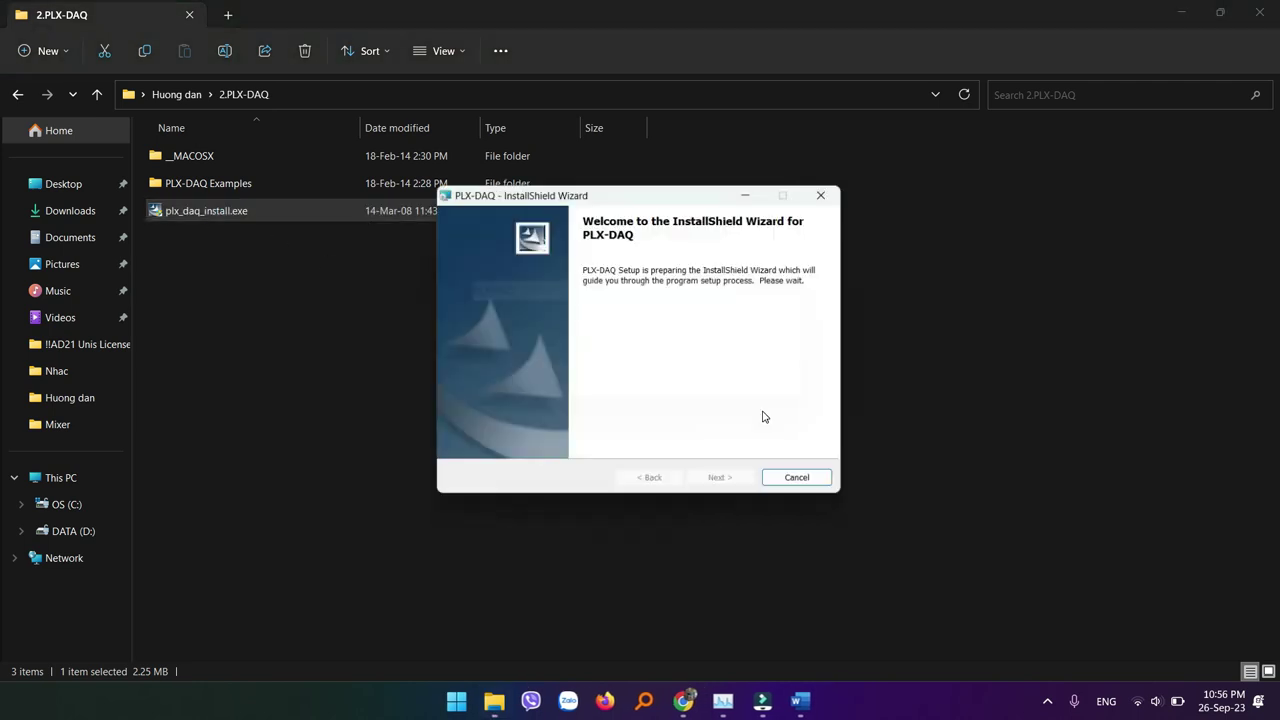
Step: Install PLX-DAQ by going through the InstallShield Wizard, and close the 2.PLX-DAQ folder window
{"action": "left_click", "coordinate": [703, 485]}
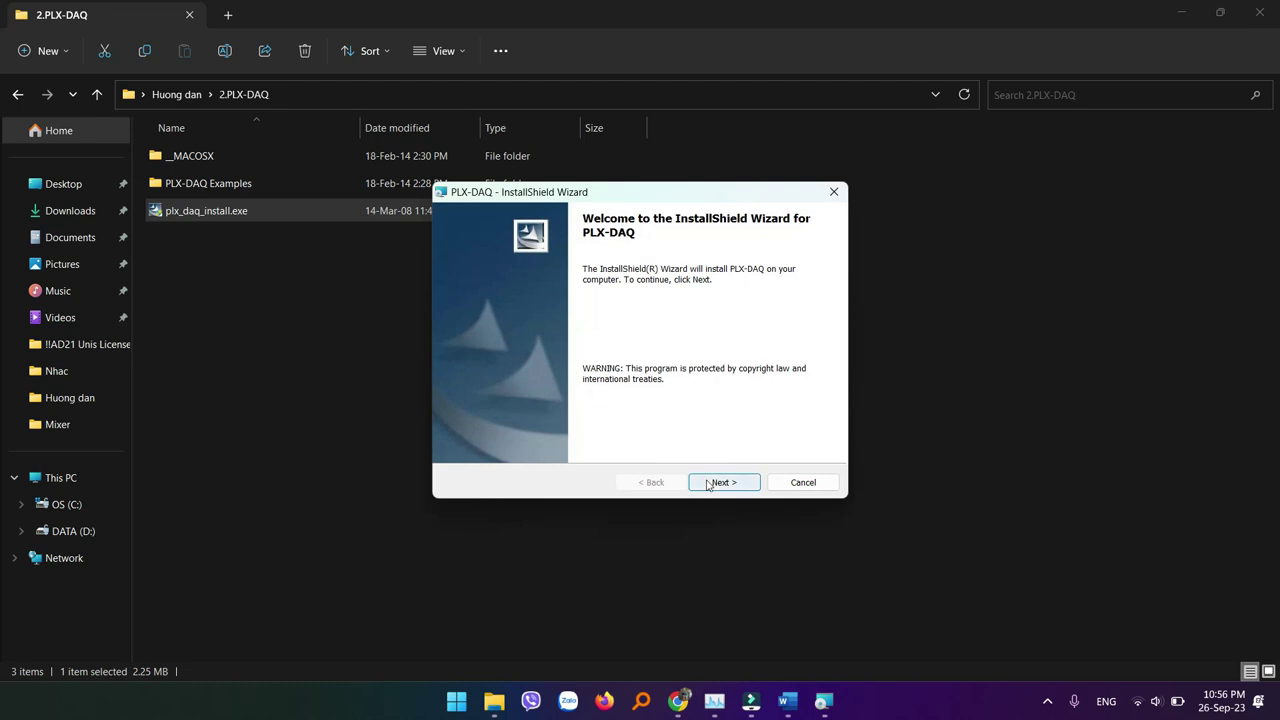
{"action": "left_click", "coordinate": [707, 484]}
{"action": "left_click", "coordinate": [707, 484]}
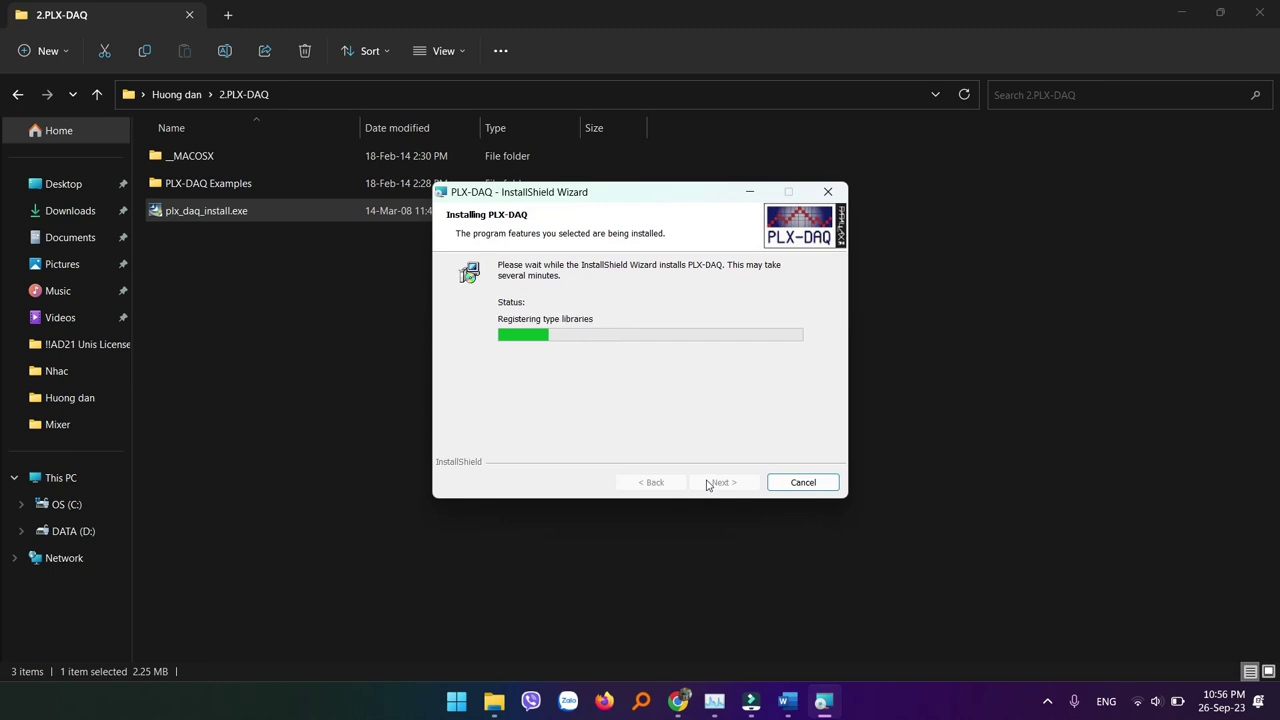
{"action": "left_click", "coordinate": [714, 482]}
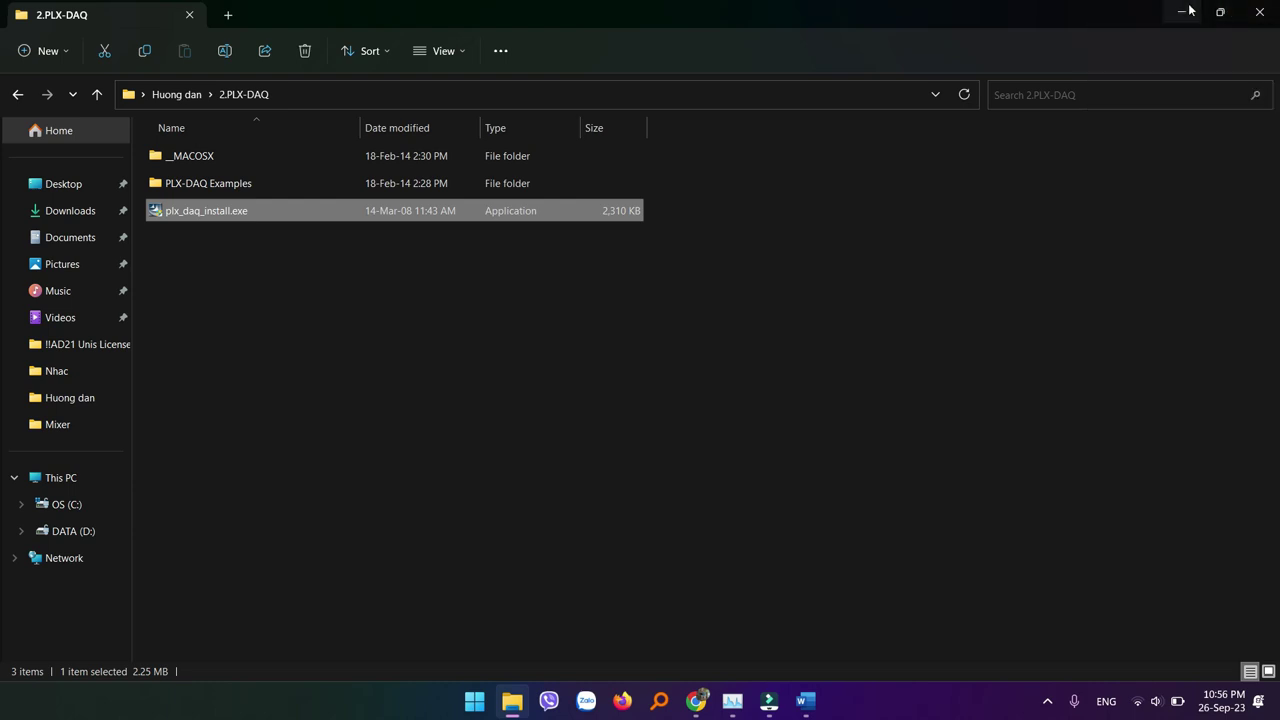
{"action": "left_click", "coordinate": [1254, 11]}
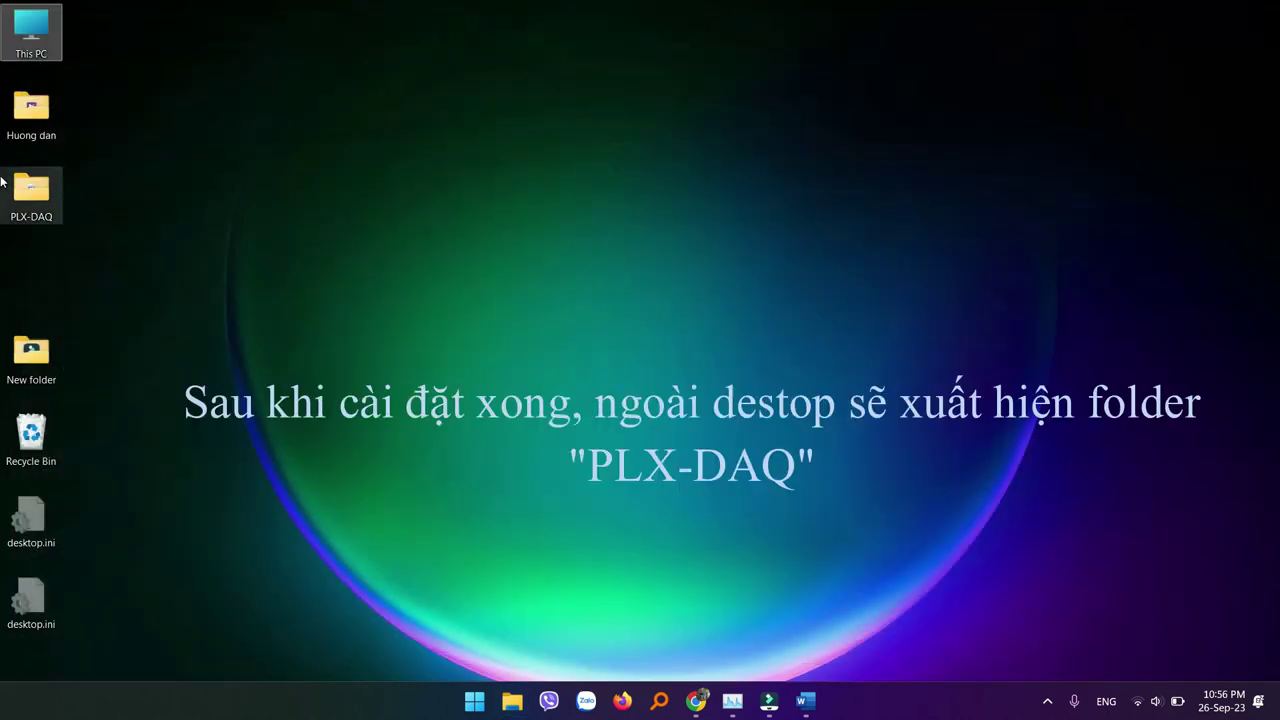
Step: Open PLX-DAQ Spreadsheet from the desktop's PLX-DAQ folder in Excel and allow its ActiveX controls to initialize
{"action": "mouse_move", "coordinate": [35, 197]}
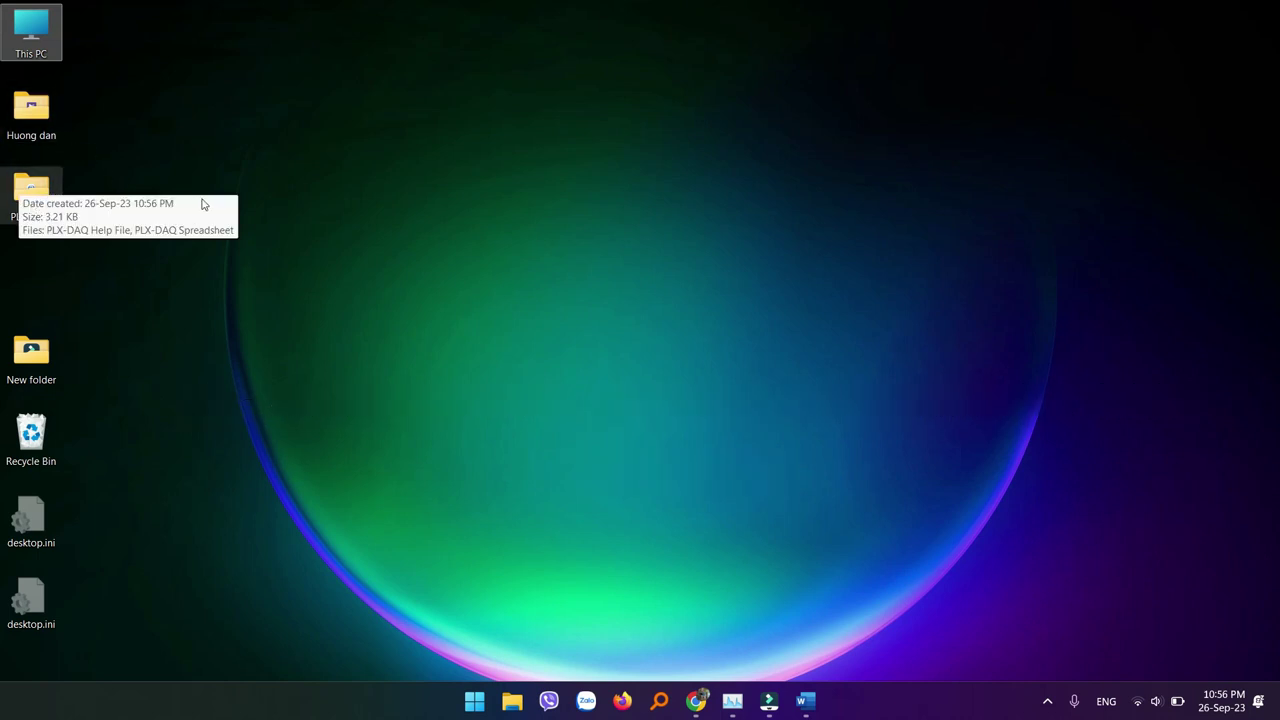
{"action": "double_click", "coordinate": [53, 199]}
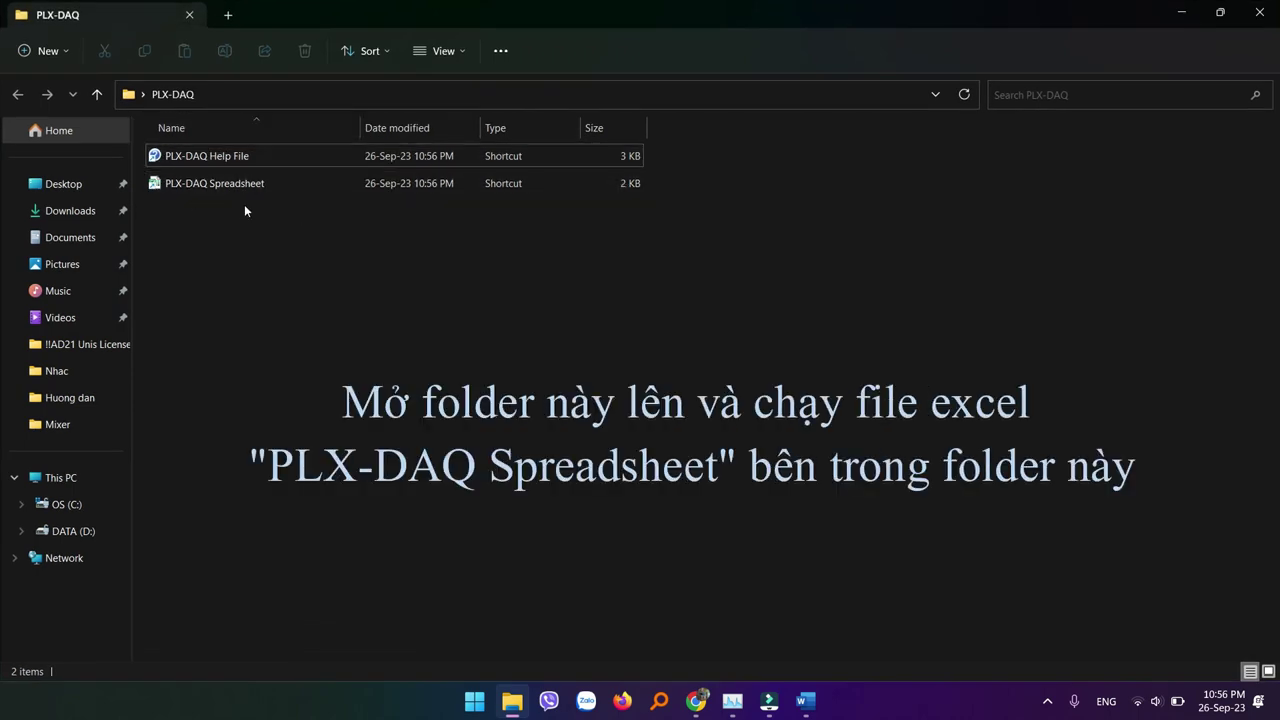
{"action": "scroll", "coordinate": [245, 202], "scroll_direction": "up", "scroll_amount": 3, "text": "ctrl"}
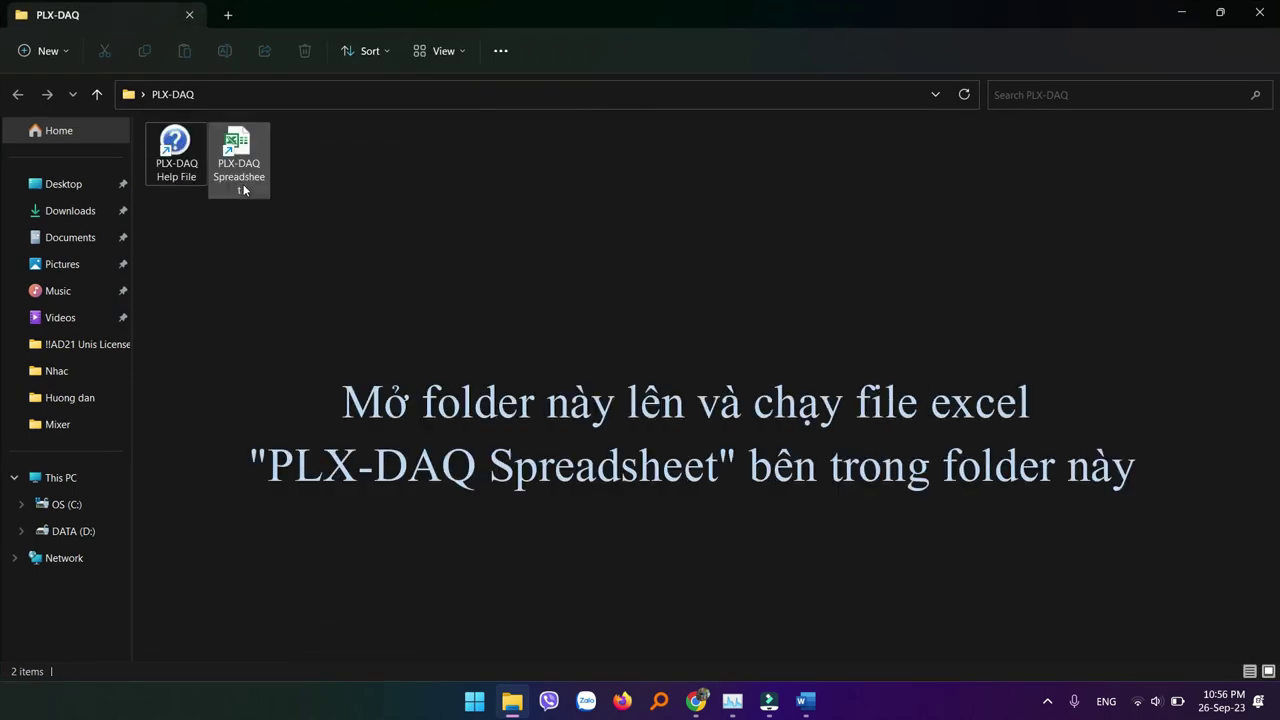
{"action": "scroll", "coordinate": [243, 184], "scroll_direction": "up", "scroll_amount": 1, "text": "ctrl"}
{"action": "left_click", "coordinate": [365, 223]}
{"action": "double_click", "coordinate": [355, 209]}
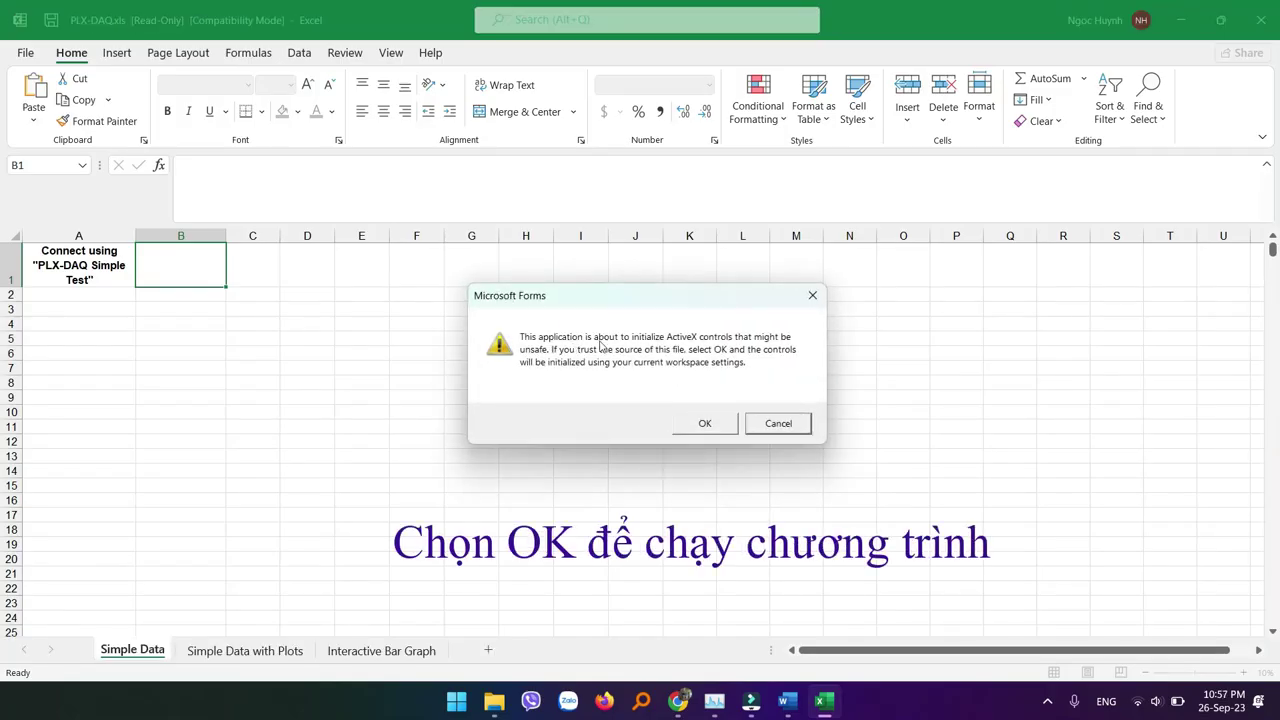
{"action": "left_click", "coordinate": [705, 424]}
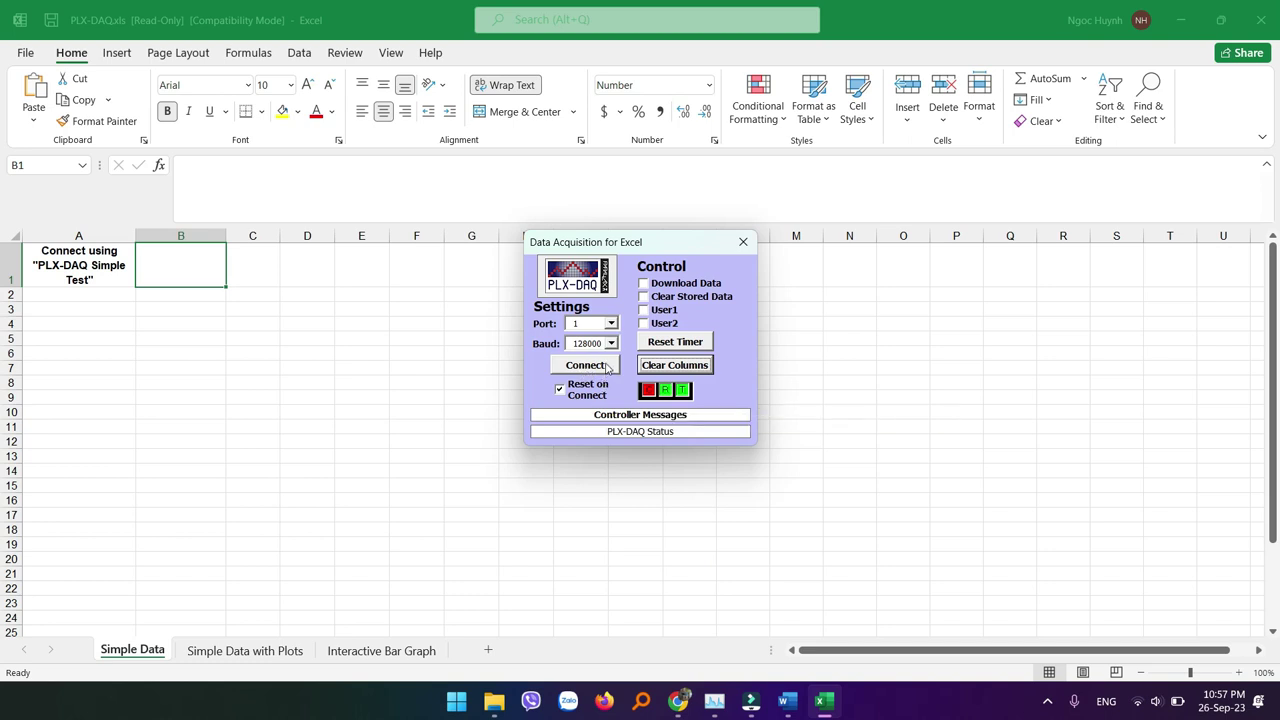
Step: Connect PLX-DAQ on port 1 at 128000 baud and move its Data Acquisition window clear of the sheet's data columns
{"action": "left_click", "coordinate": [606, 368]}
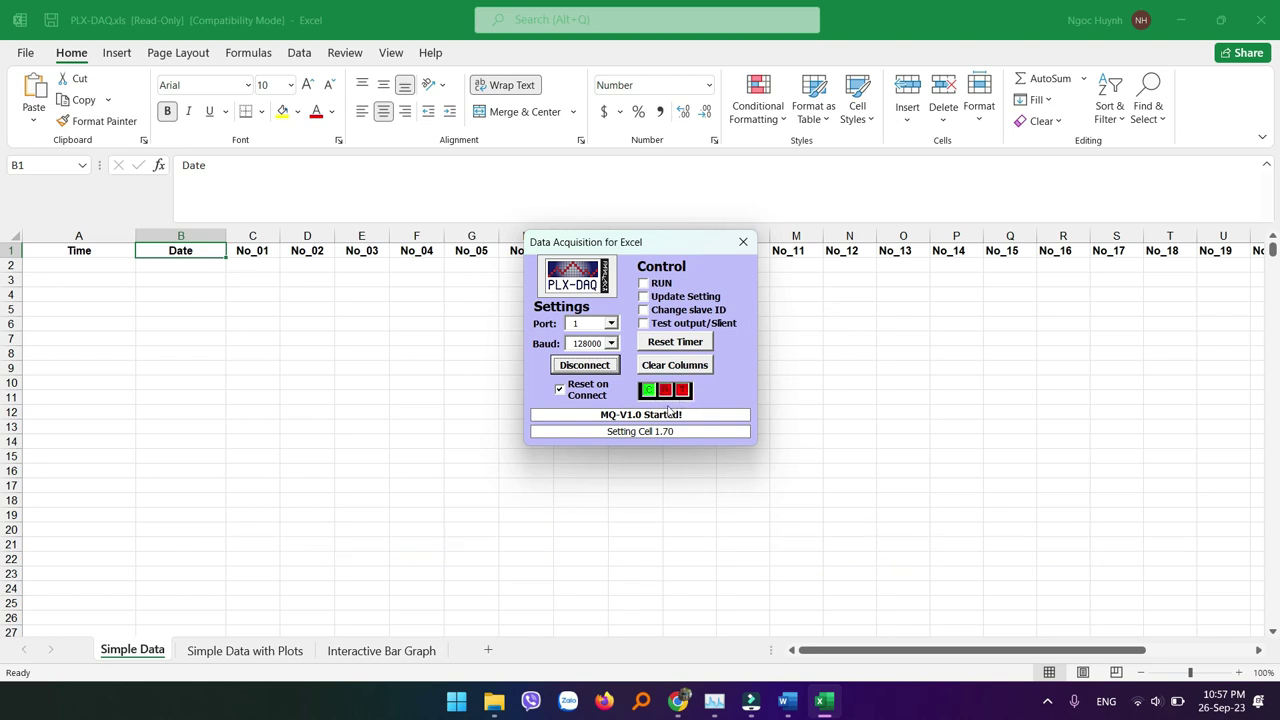
{"action": "left_click", "coordinate": [895, 373]}
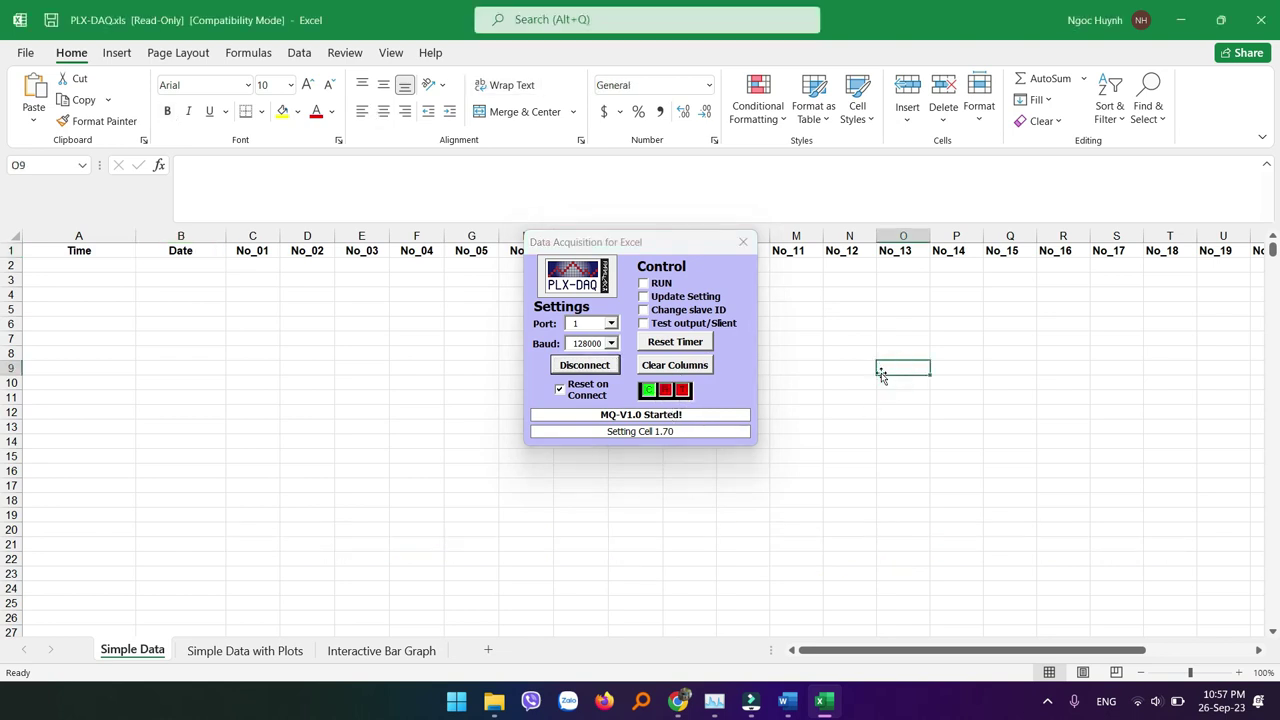
{"action": "left_click_drag", "start_coordinate": [690, 243], "coordinate": [1253, 504]}
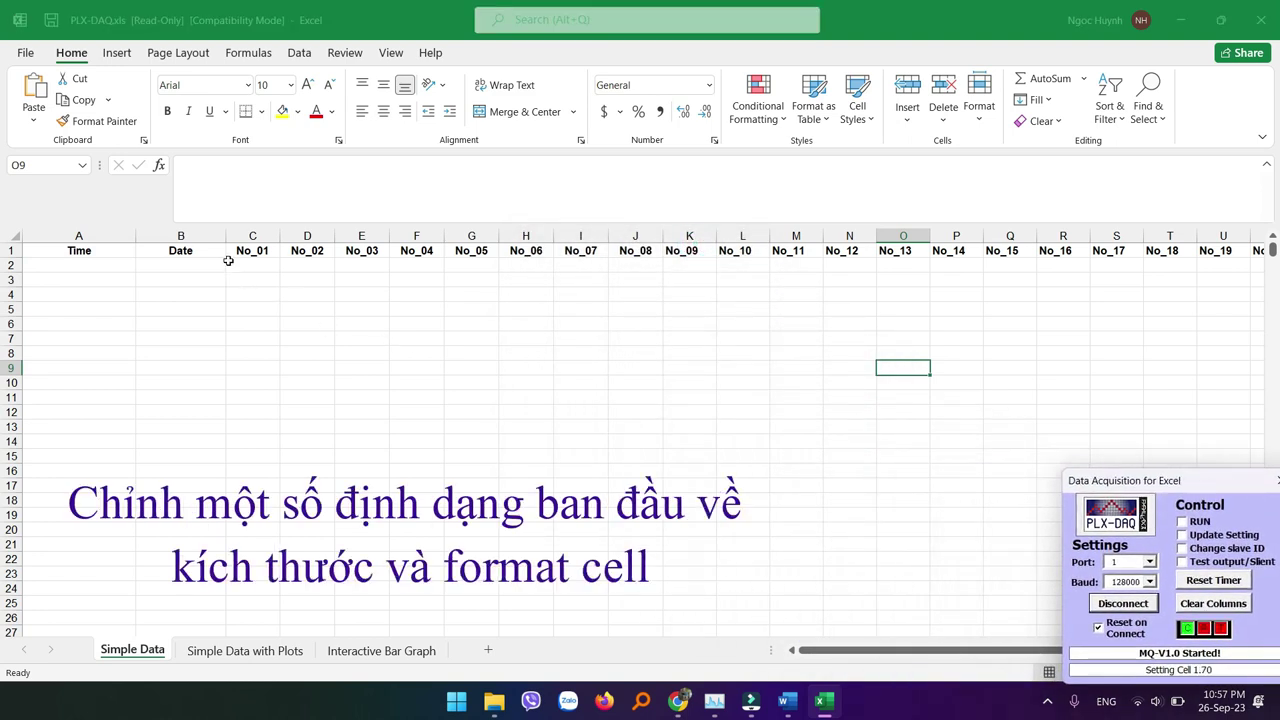
Step: Narrow the Time column to slightly wider than its heading and format the Date column as Long Date
{"action": "double_click", "coordinate": [131, 236]}
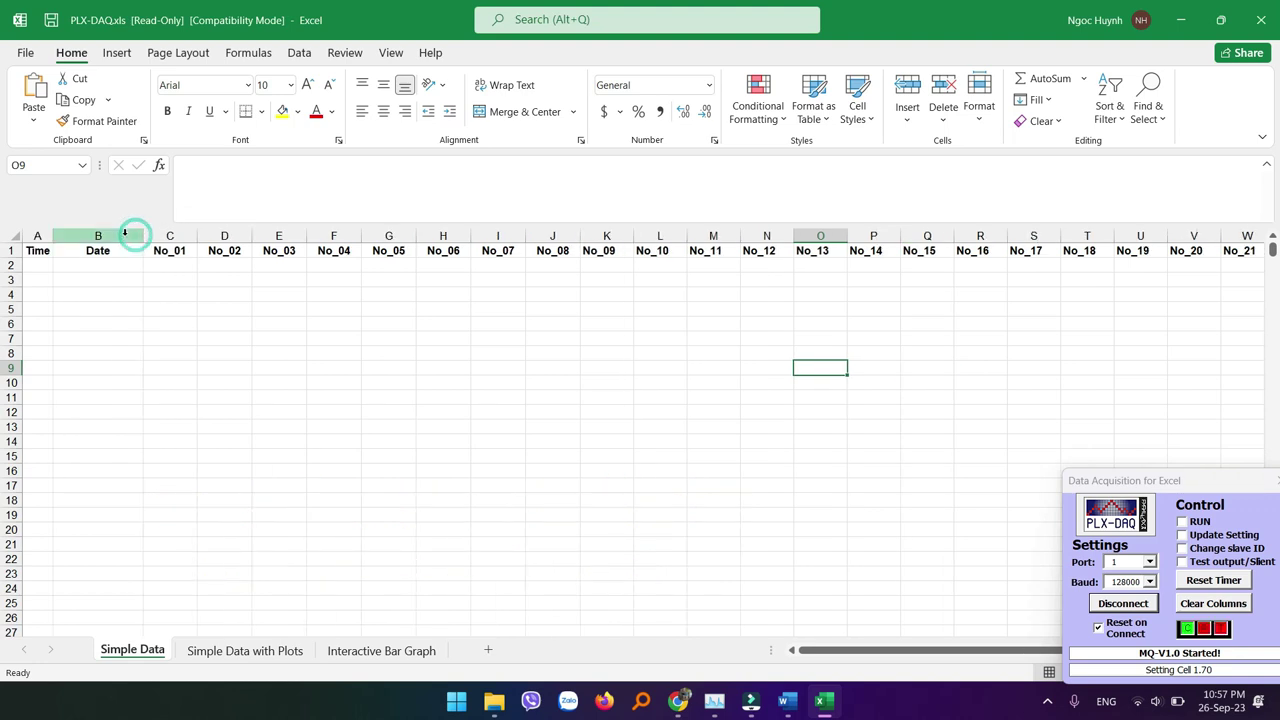
{"action": "left_click_drag", "start_coordinate": [58, 236], "coordinate": [80, 236]}
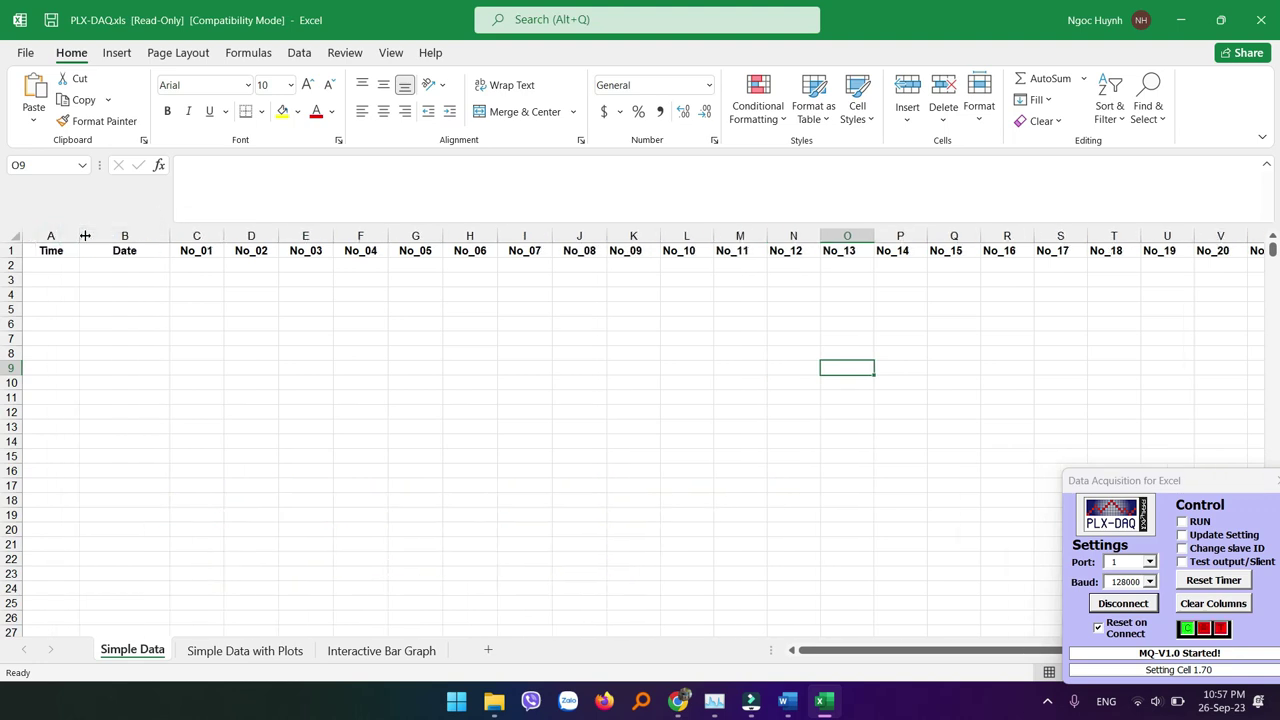
{"action": "left_click", "coordinate": [138, 238]}
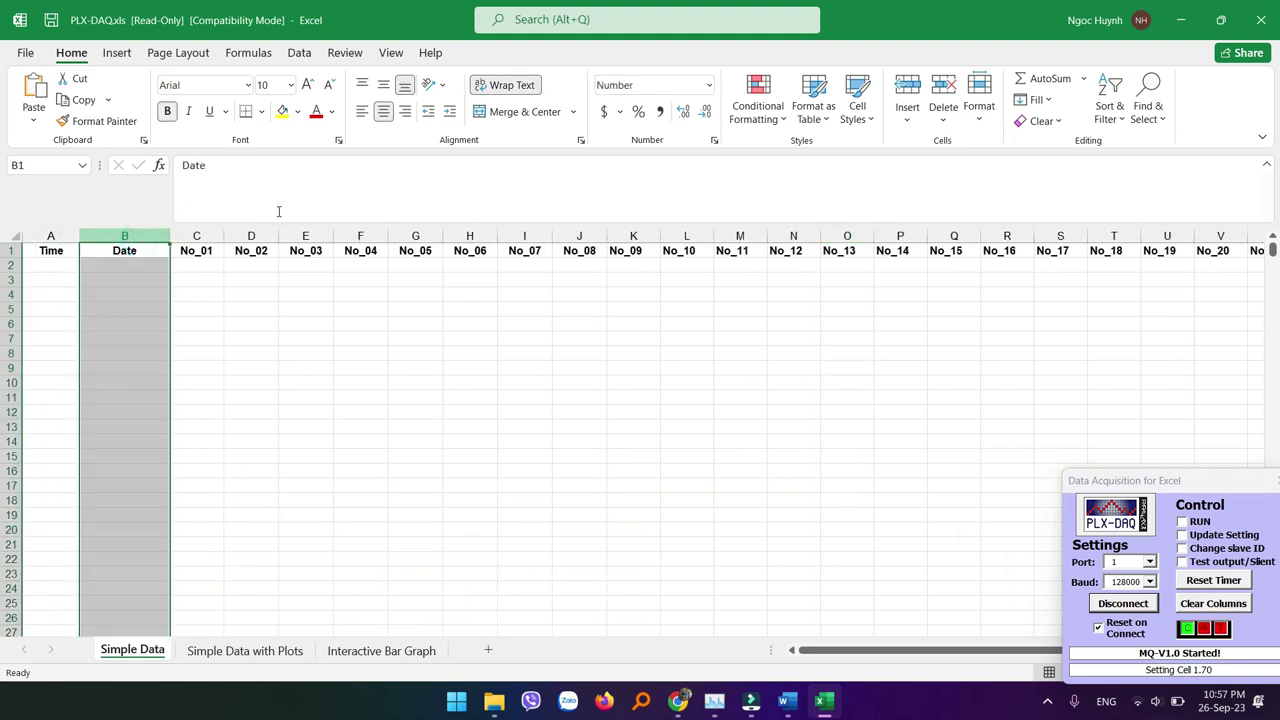
{"action": "left_click", "coordinate": [709, 85]}
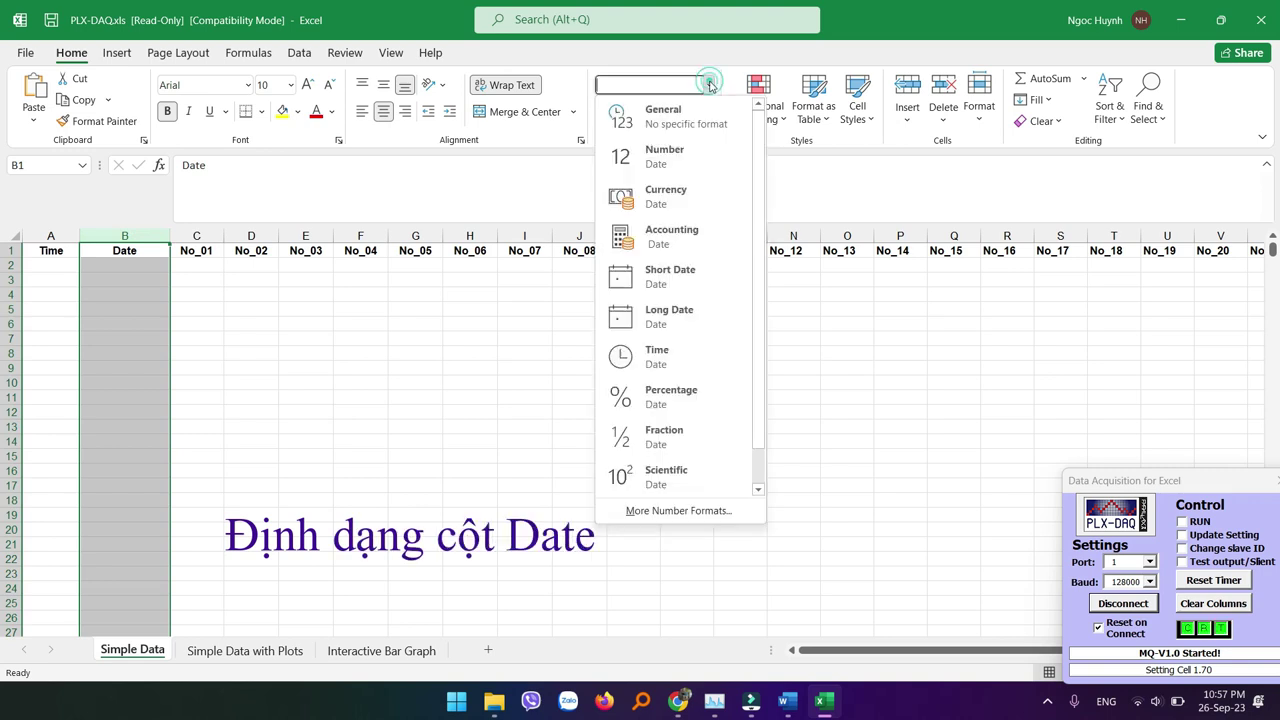
{"action": "left_click", "coordinate": [669, 316]}
Step: Autofit the widths of columns No_01 to No_24 and apply the Green-Yellow-Red color scale to them
{"action": "left_click_drag", "start_coordinate": [196, 236], "coordinate": [1095, 237]}
{"action": "double_click", "coordinate": [1096, 235]}
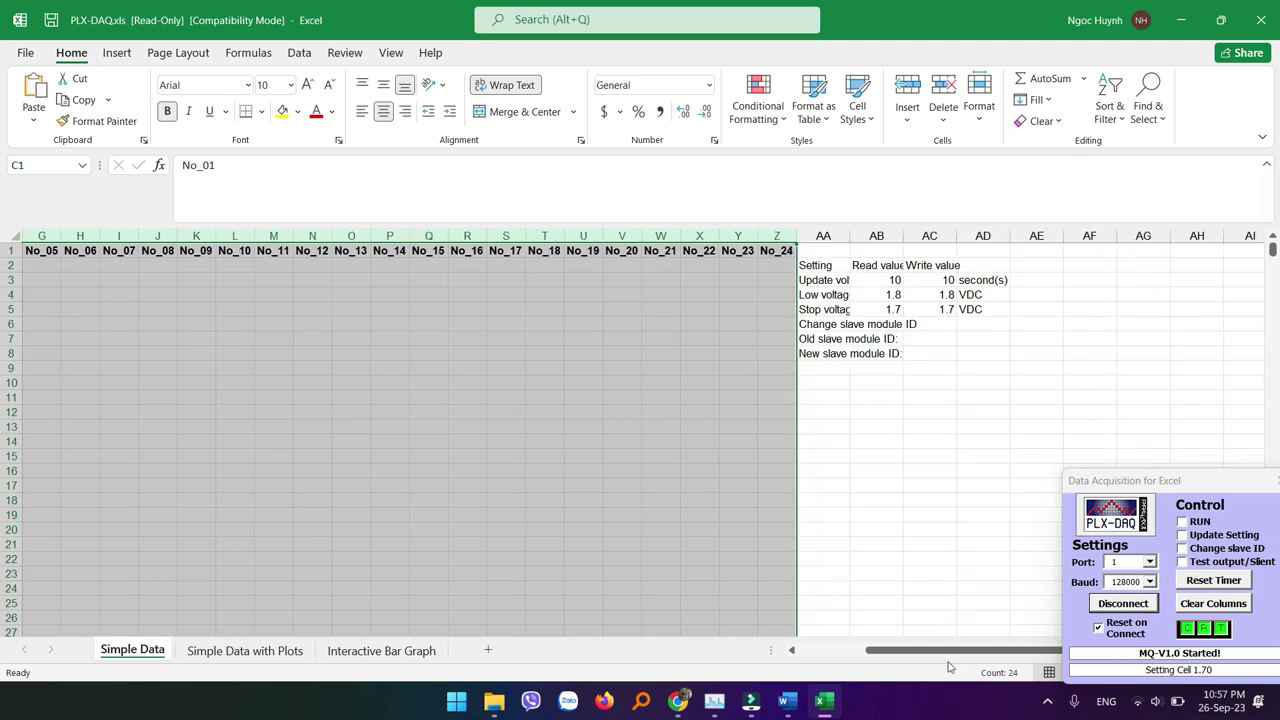
{"action": "scroll", "coordinate": [947, 657], "scroll_direction": "left", "scroll_amount": 5}
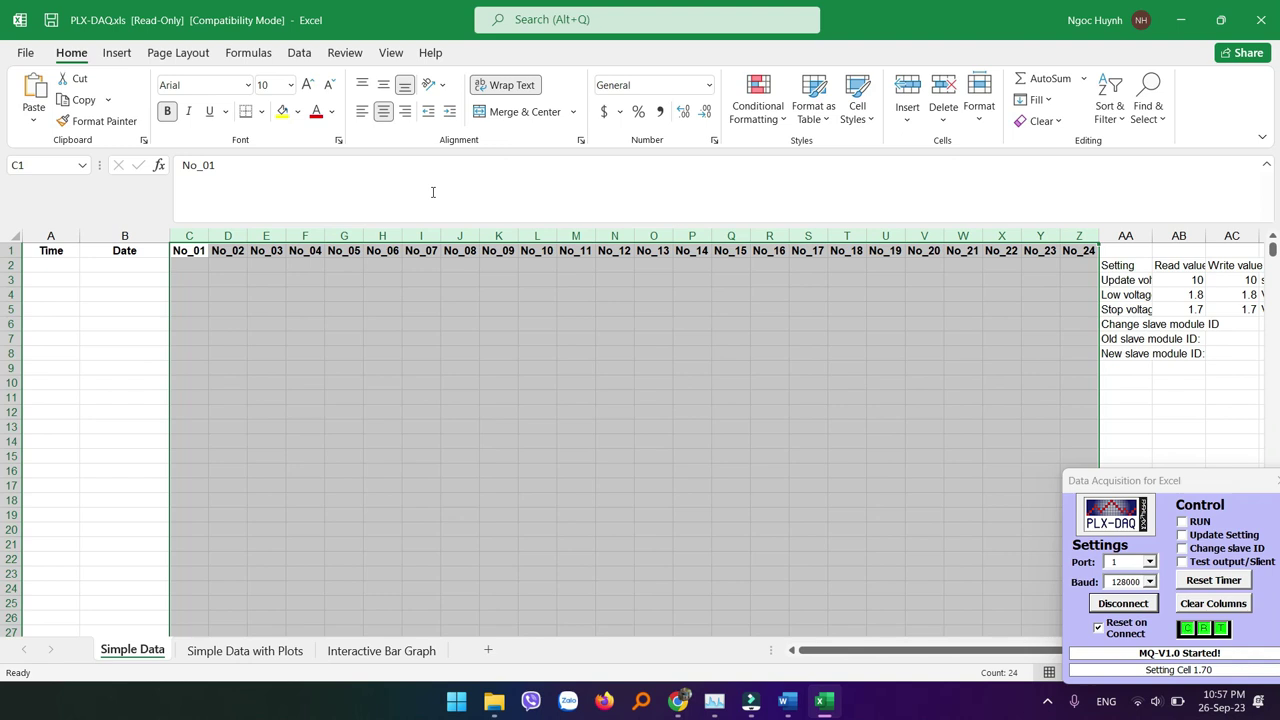
{"action": "left_click", "coordinate": [757, 108]}
{"action": "mouse_move", "coordinate": [834, 275]}
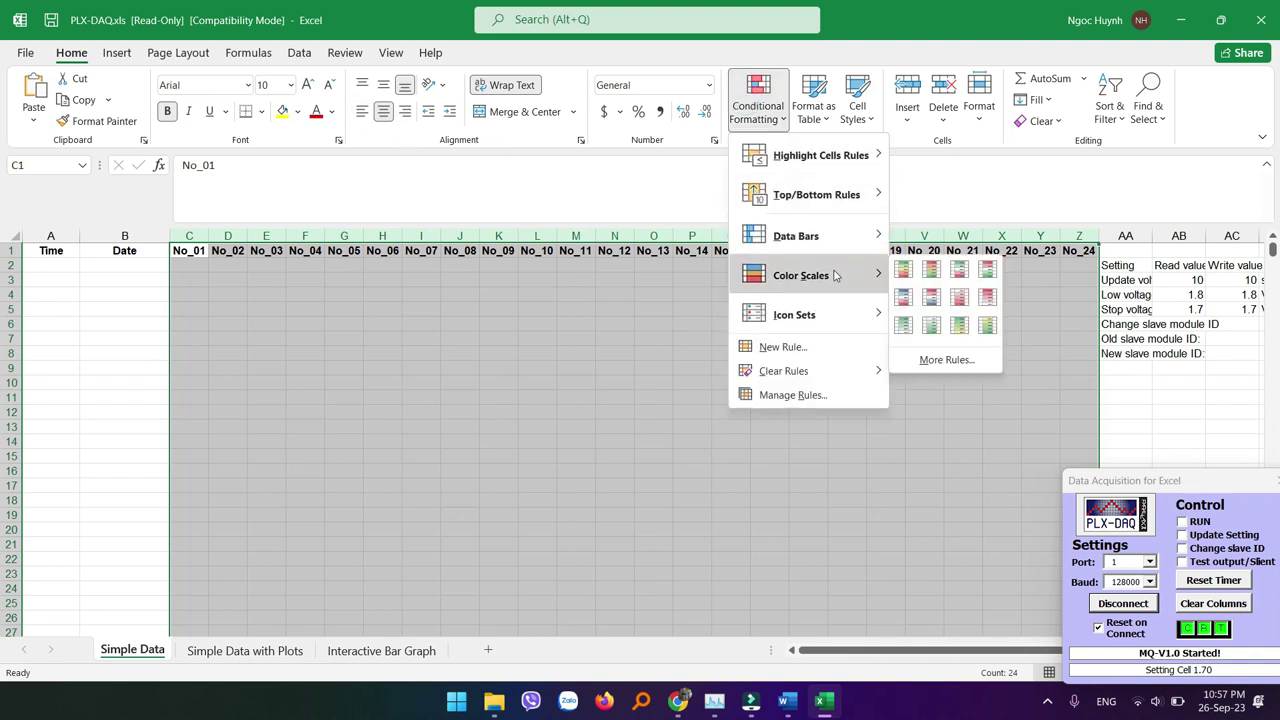
{"action": "left_click", "coordinate": [903, 274]}
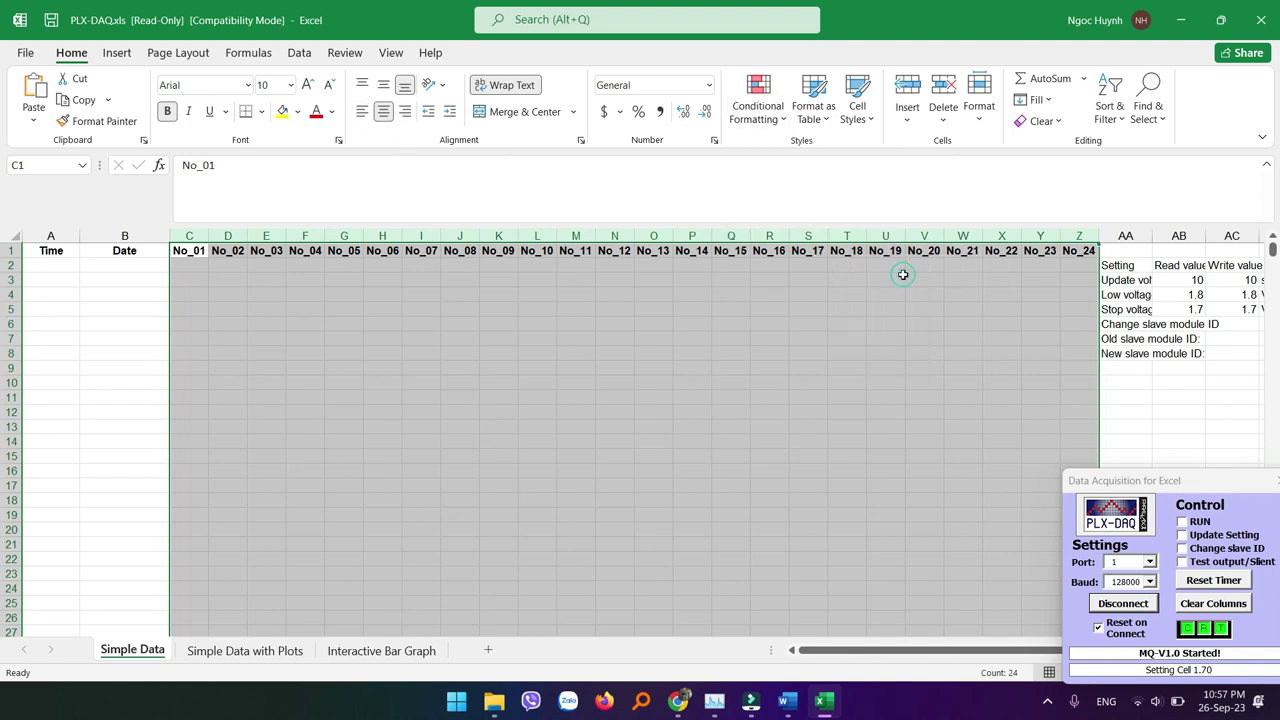
Step: Widen column AA to fit the setting labels and autofit the Read value and Write value columns
{"action": "left_click", "coordinate": [934, 321]}
{"action": "left_click_drag", "start_coordinate": [1151, 235], "coordinate": [1224, 236]}
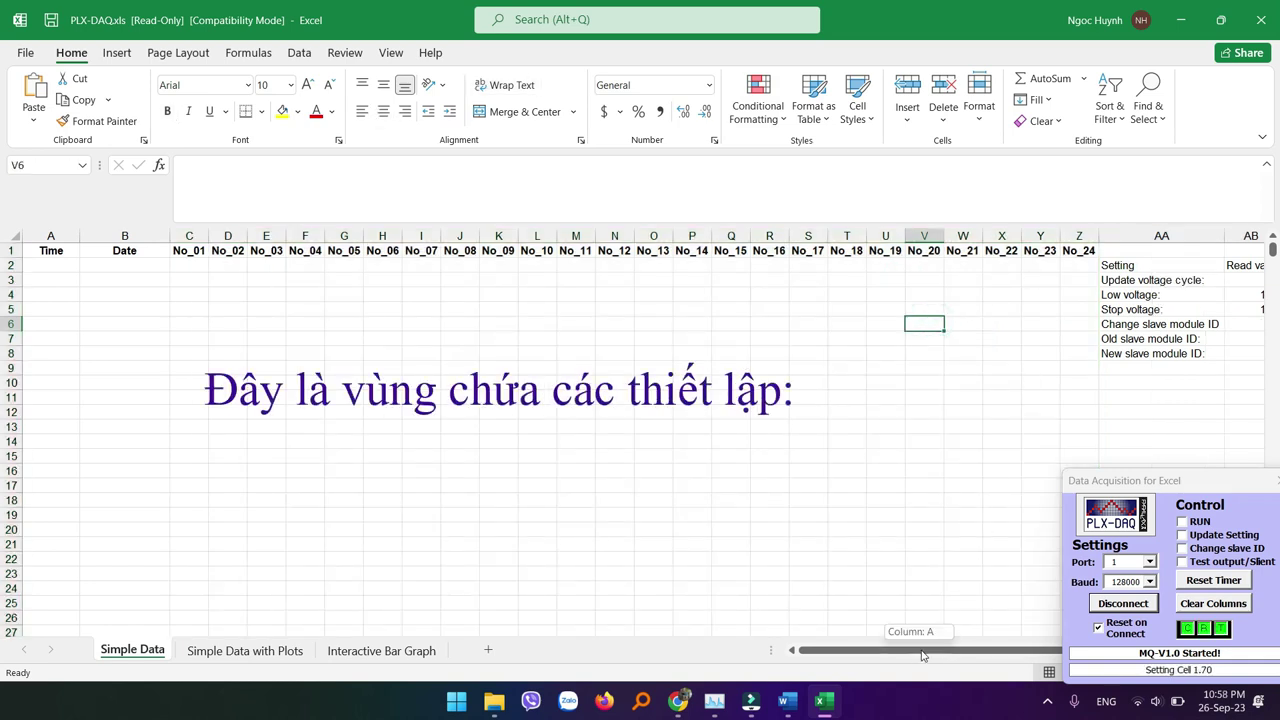
{"action": "scroll", "coordinate": [920, 655], "scroll_direction": "right", "scroll_amount": 2}
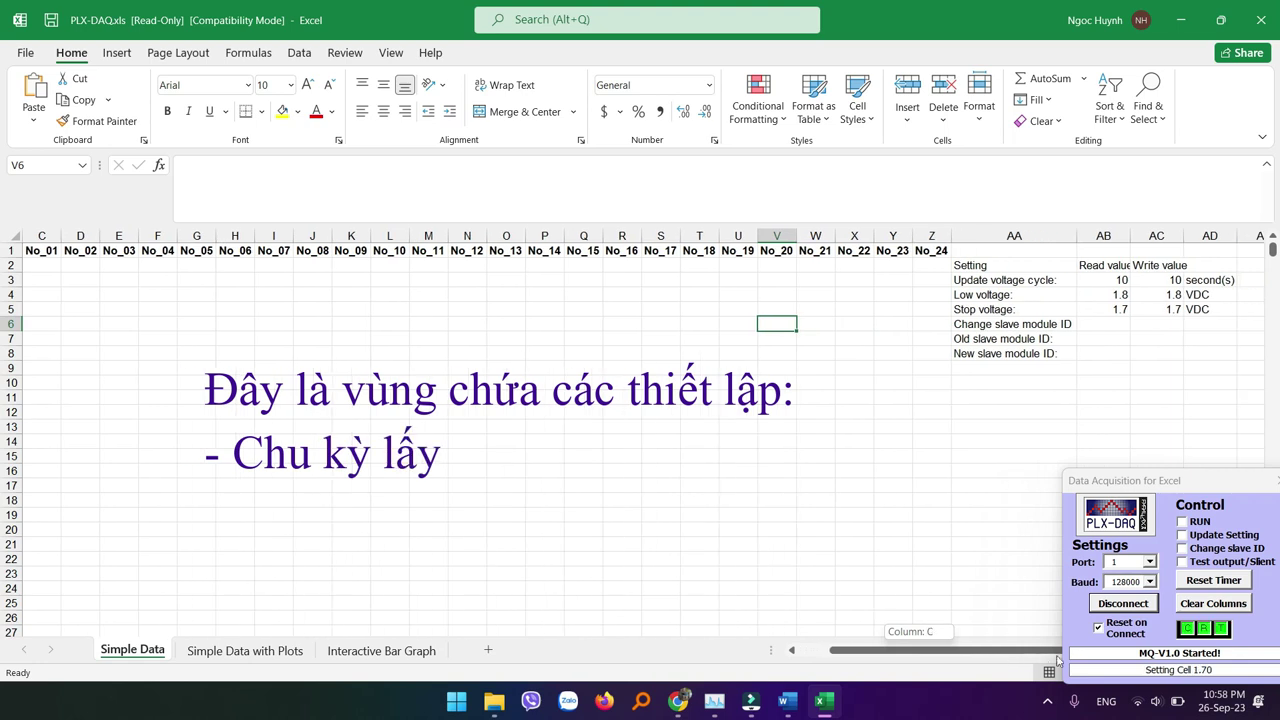
{"action": "left_click", "coordinate": [1109, 283]}
{"action": "double_click", "coordinate": [1130, 238]}
{"action": "double_click", "coordinate": [1189, 236]}
Step: Examine the settings table's Write value and Read value cells and the slave module ID change area
{"action": "left_click", "coordinate": [1172, 281]}
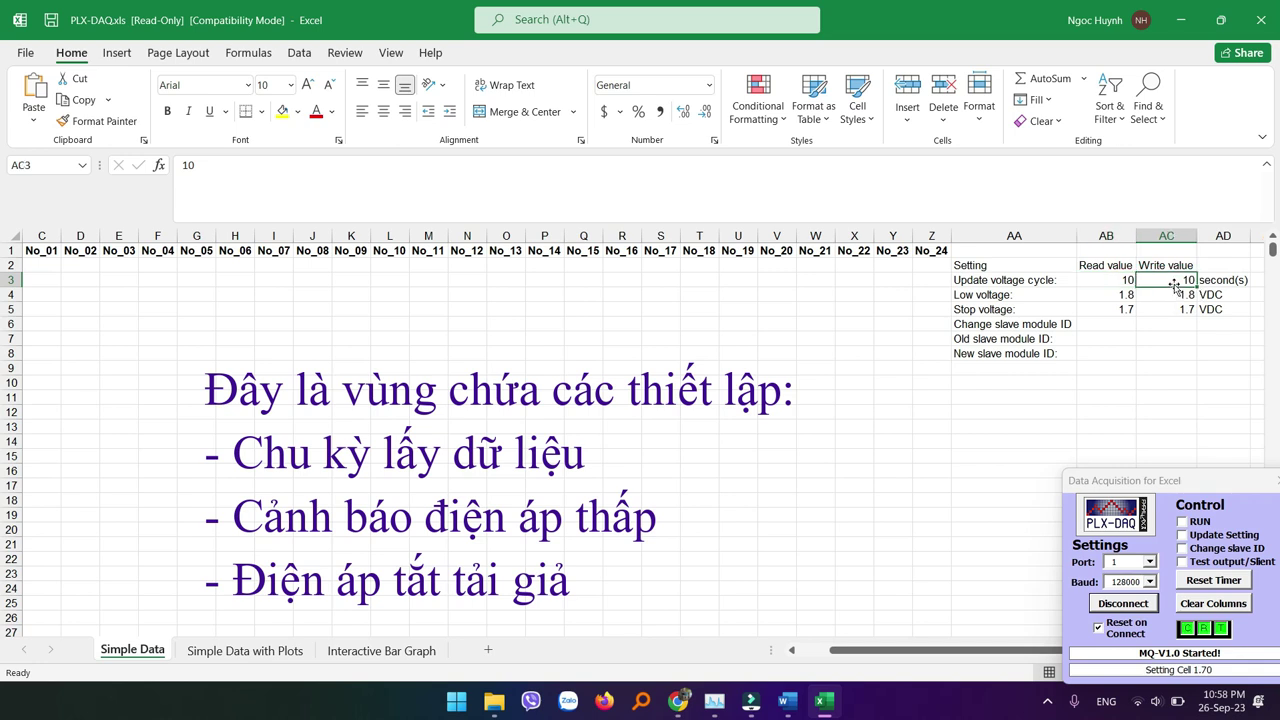
{"action": "left_click", "coordinate": [1166, 265]}
{"action": "left_click_drag", "start_coordinate": [1166, 265], "coordinate": [1166, 309]}
{"action": "left_click_drag", "start_coordinate": [1119, 267], "coordinate": [1120, 321]}
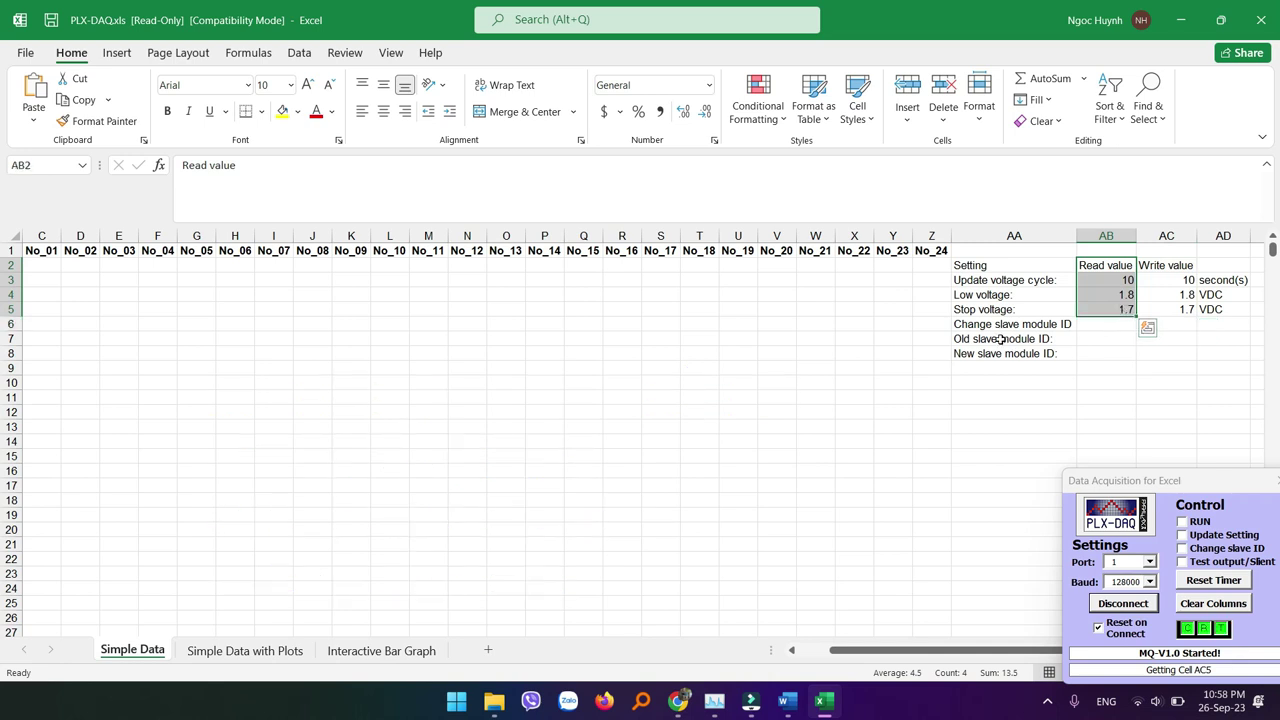
{"action": "left_click_drag", "start_coordinate": [1000, 326], "coordinate": [1097, 362]}
{"action": "left_click", "coordinate": [857, 280]}
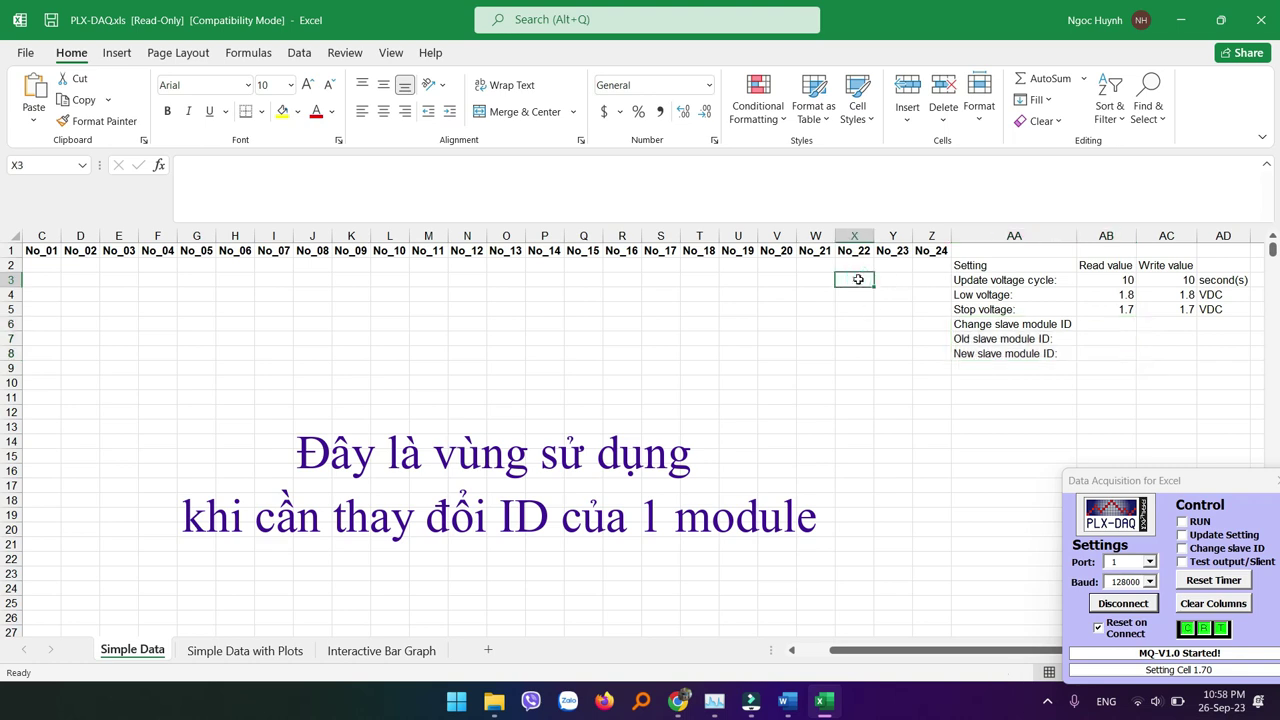
Step: Move the Data Acquisition window to the middle of the sheet, start RUN, and autofit the Date column
{"action": "left_click_drag", "start_coordinate": [938, 654], "coordinate": [684, 646]}
{"action": "left_click_drag", "start_coordinate": [1143, 483], "coordinate": [690, 352]}
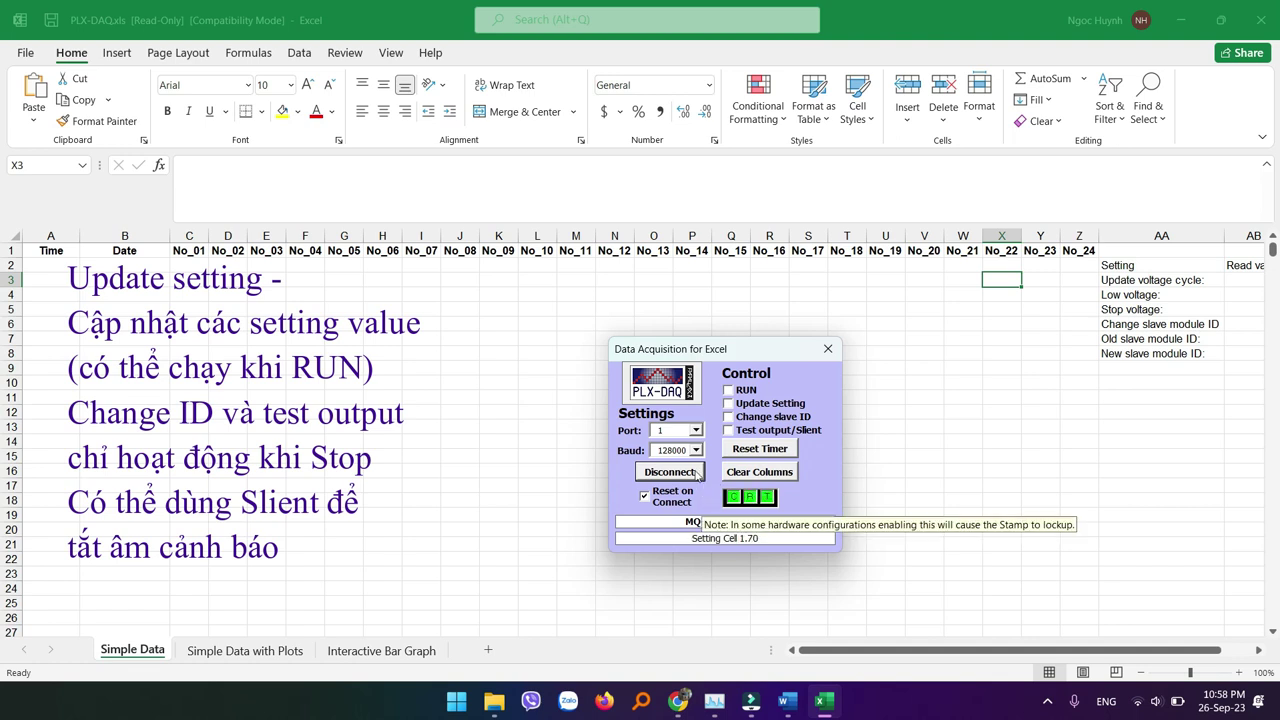
{"action": "left_click", "coordinate": [729, 390]}
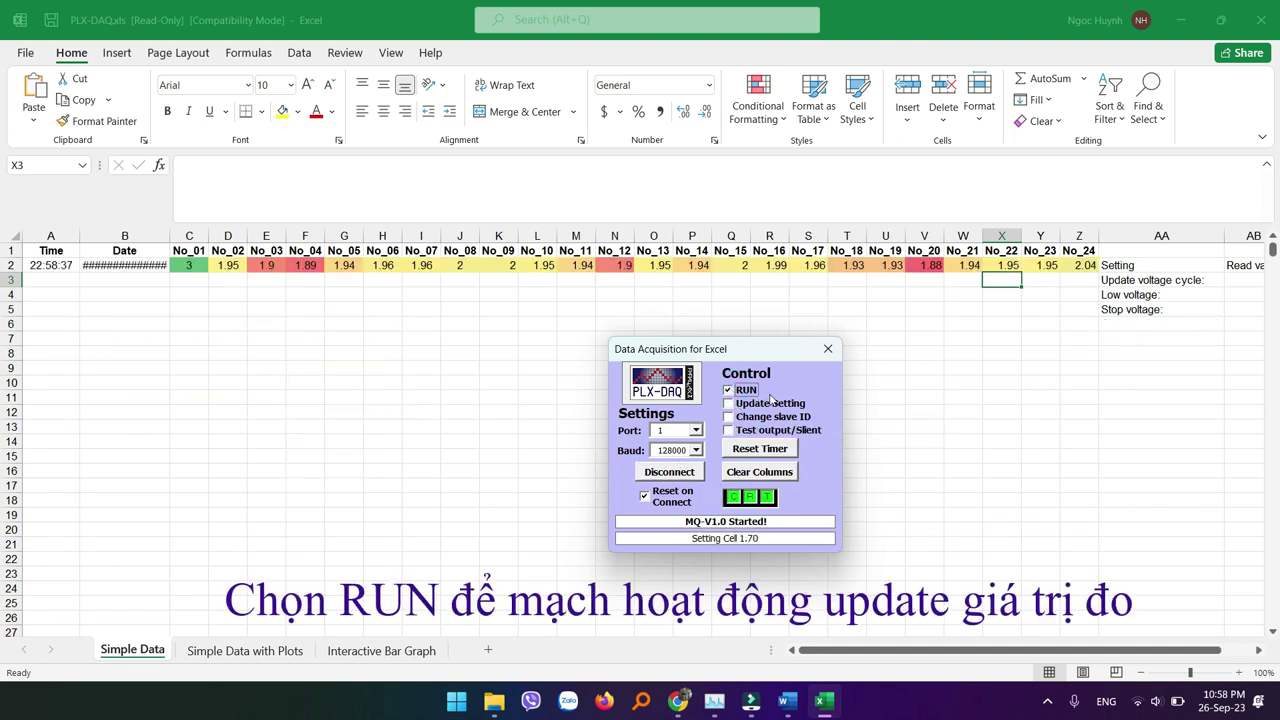
{"action": "double_click", "coordinate": [170, 236]}
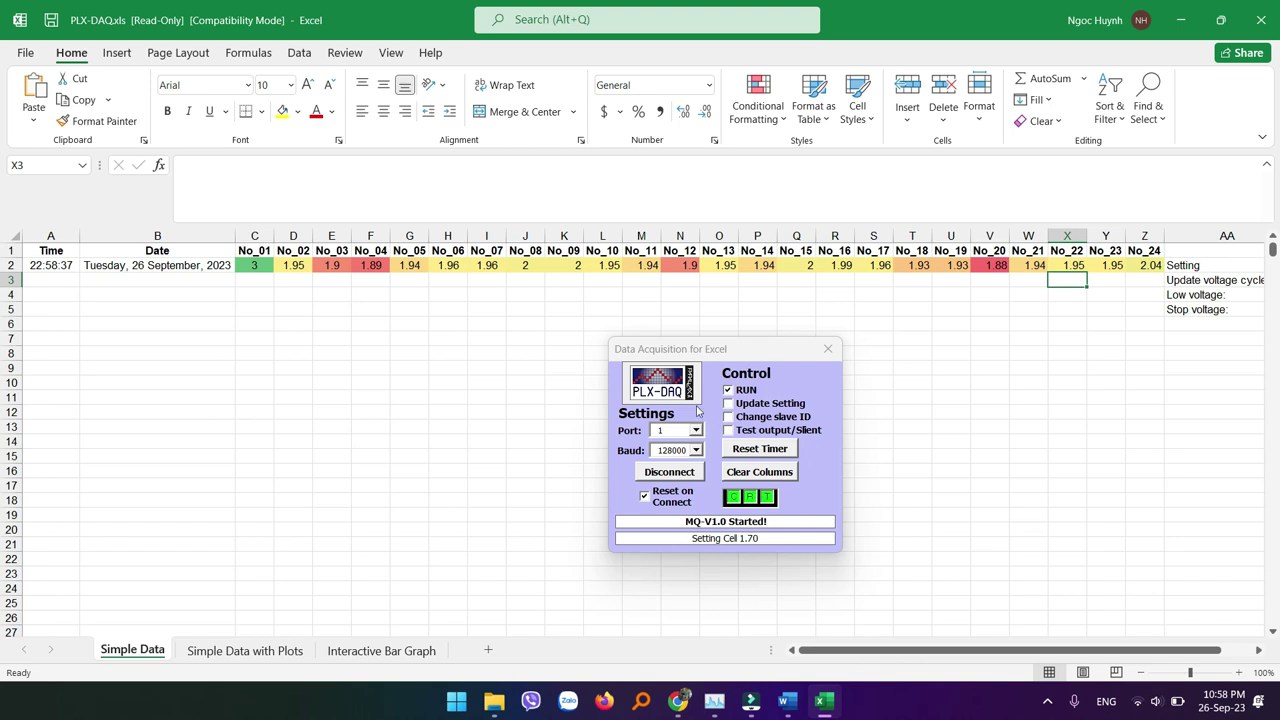
Step: Set the Update voltage cycle write value to 3 seconds and send it to the board with Update Setting
{"action": "left_click_drag", "start_coordinate": [1030, 652], "coordinate": [1067, 658]}
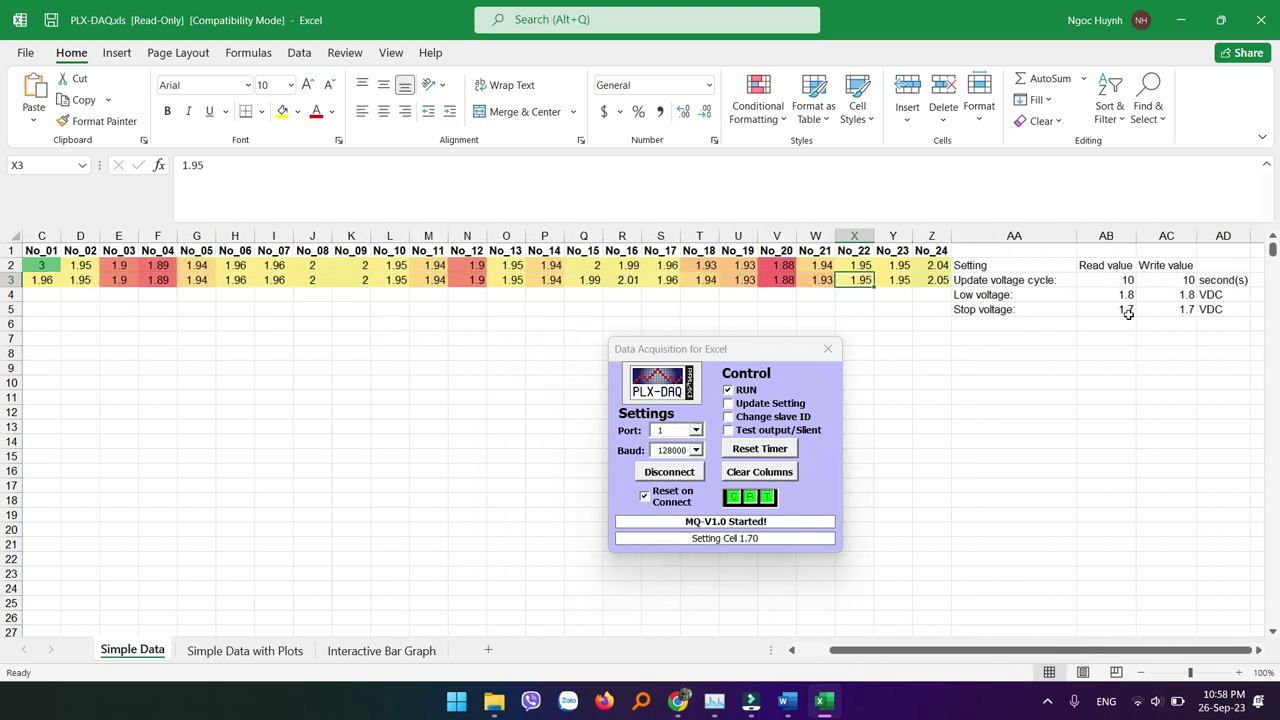
{"action": "left_click", "coordinate": [1186, 280]}
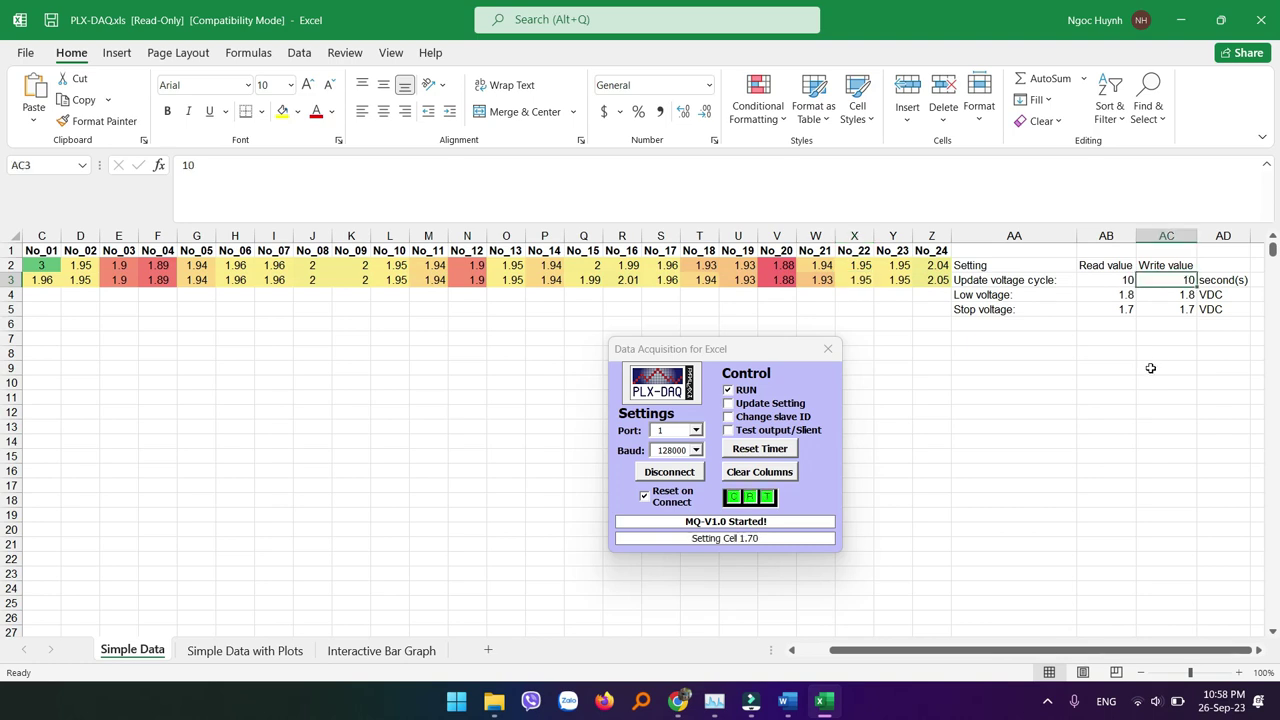
{"action": "type", "text": "3"}
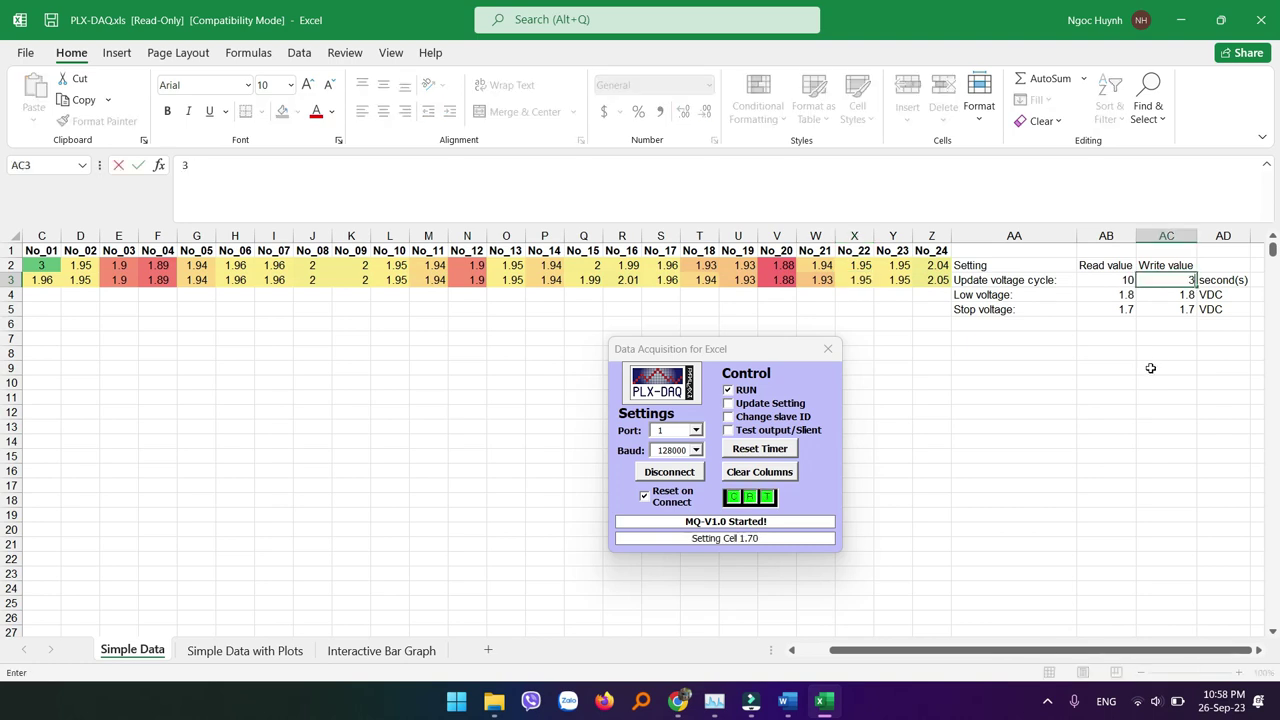
{"action": "left_click", "coordinate": [1117, 397]}
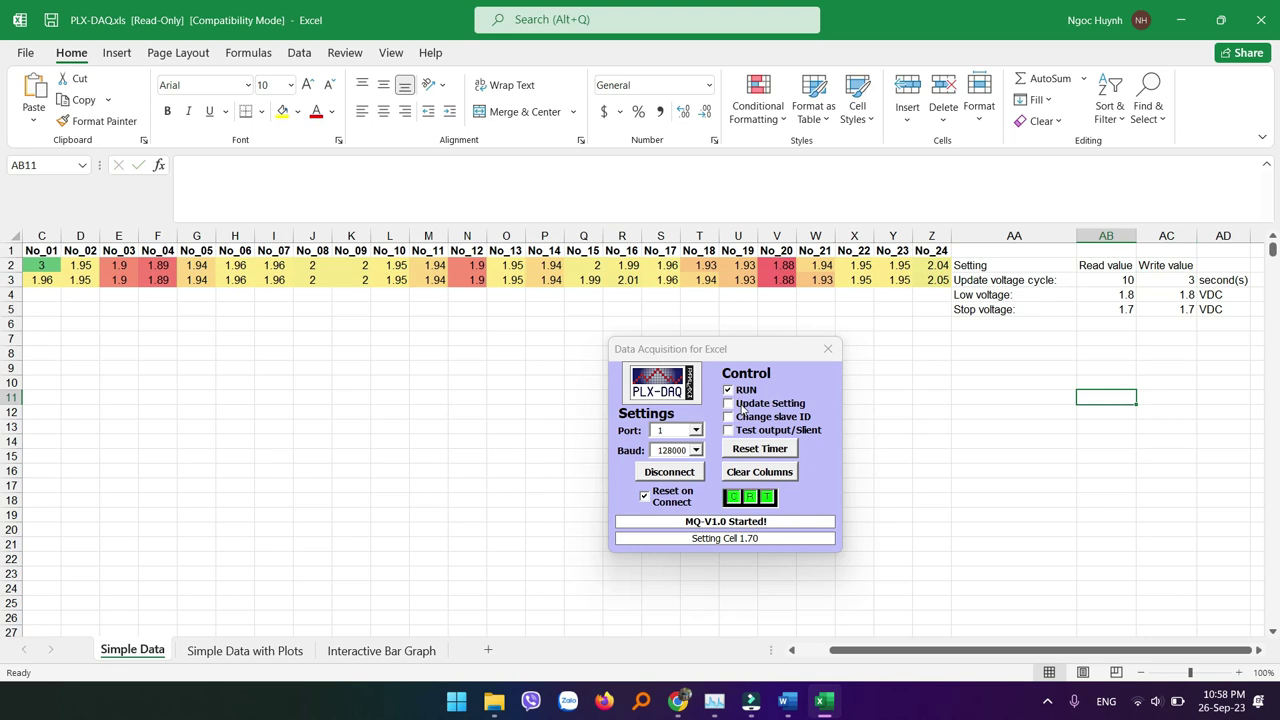
{"action": "left_click", "coordinate": [742, 405]}
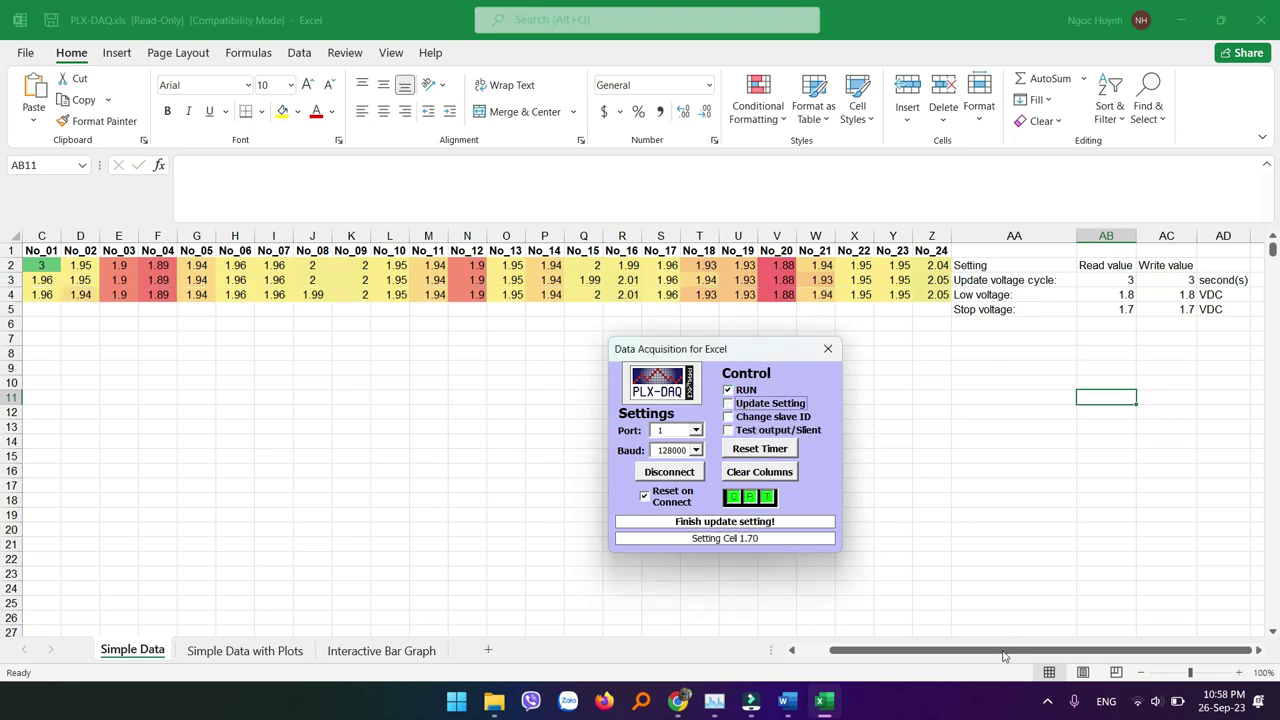
Step: Let voltage rows log at the new cycle, stop RUN, and disconnect PLX-DAQ from the board
{"action": "left_click_drag", "start_coordinate": [1004, 656], "coordinate": [931, 656]}
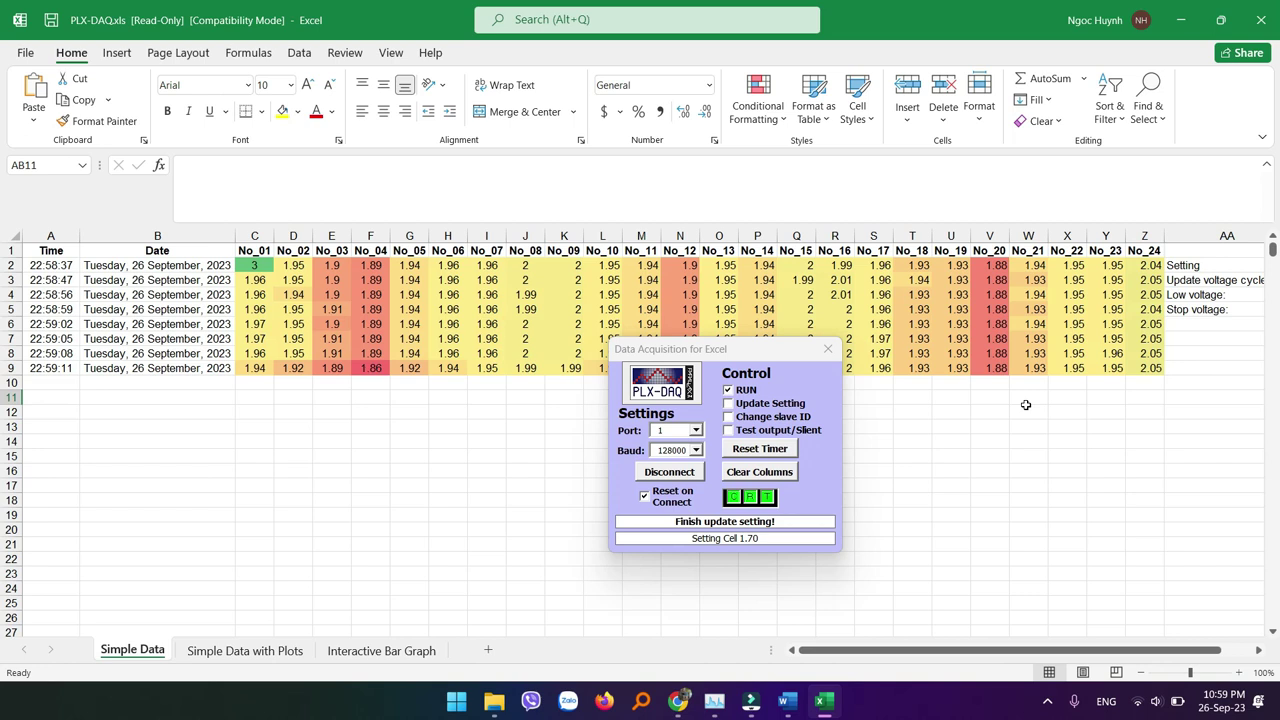
{"action": "left_click", "coordinate": [728, 391]}
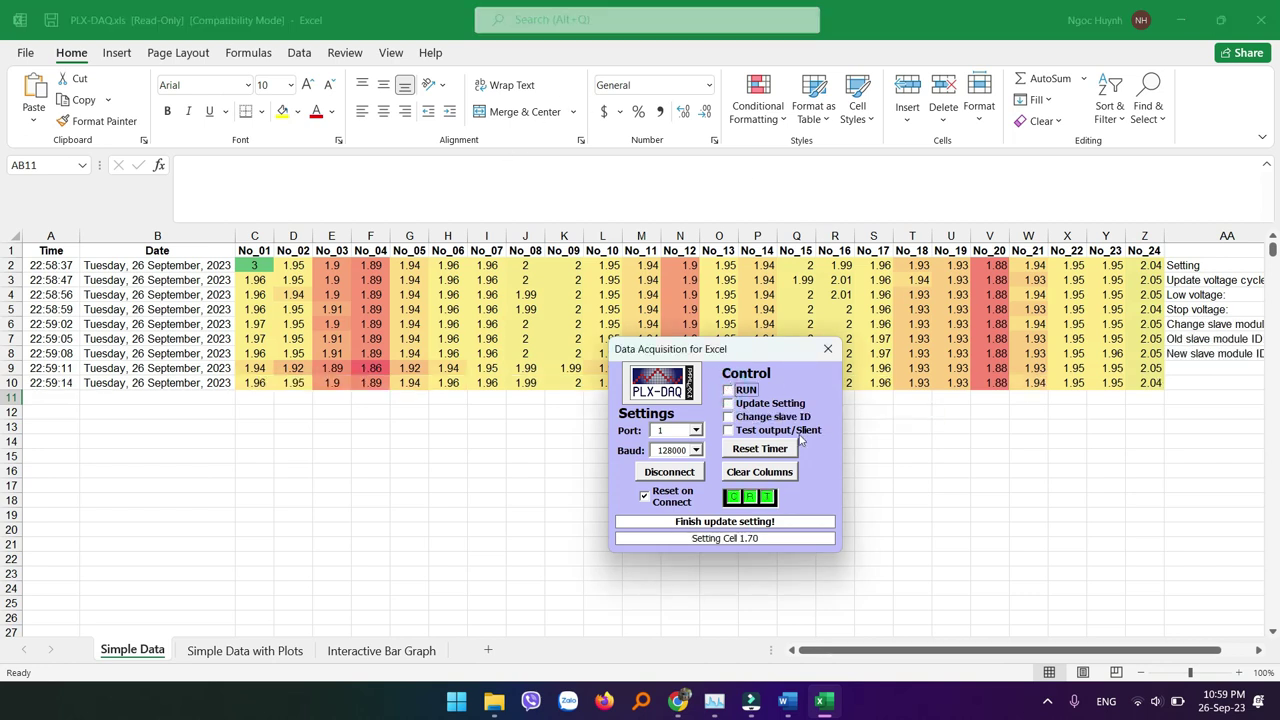
{"action": "left_click", "coordinate": [658, 476]}
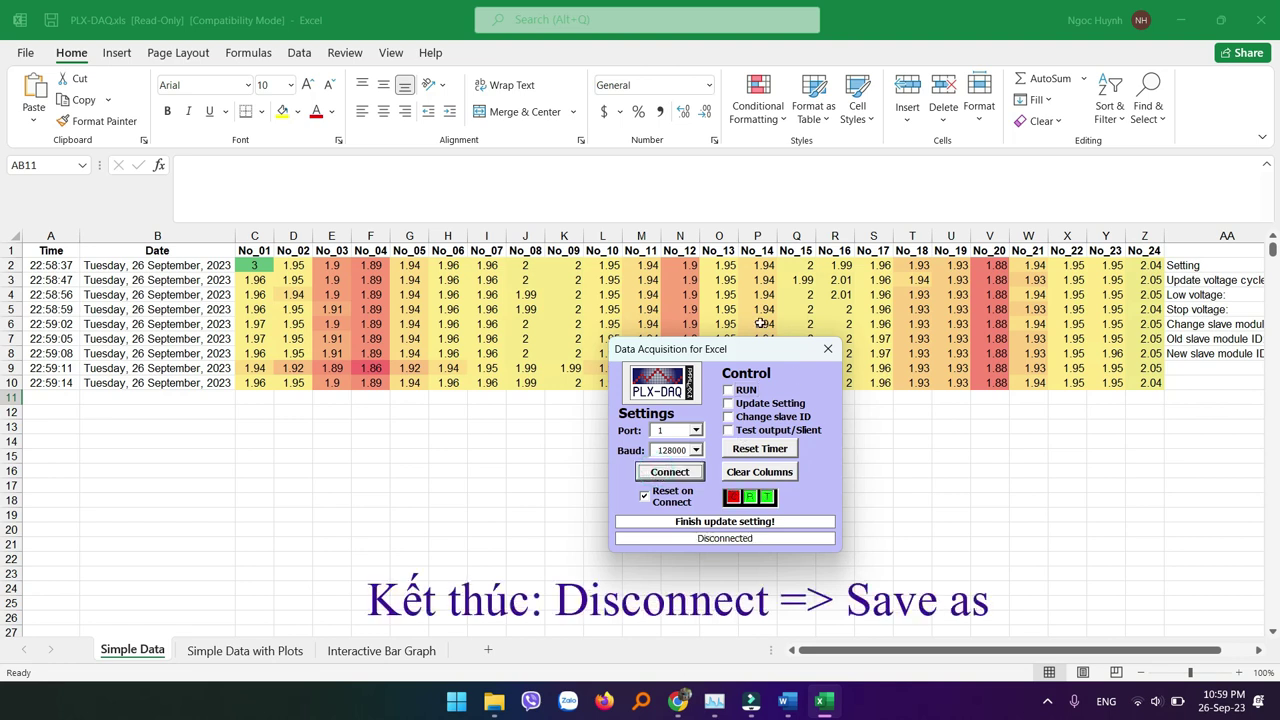
Step: Save a copy of the workbook to the Desktop as Bank1 Test in macro-free Excel Workbook (*.xlsx) format
{"action": "left_click", "coordinate": [25, 53]}
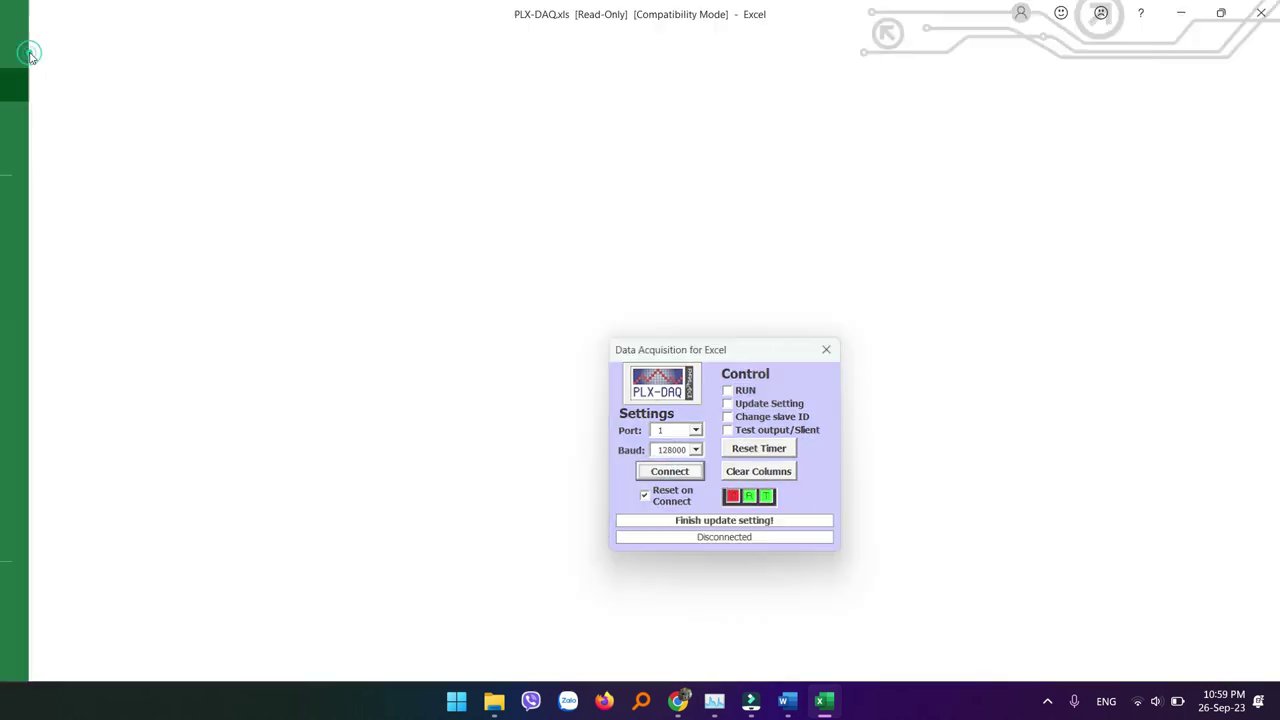
{"action": "left_click", "coordinate": [74, 262]}
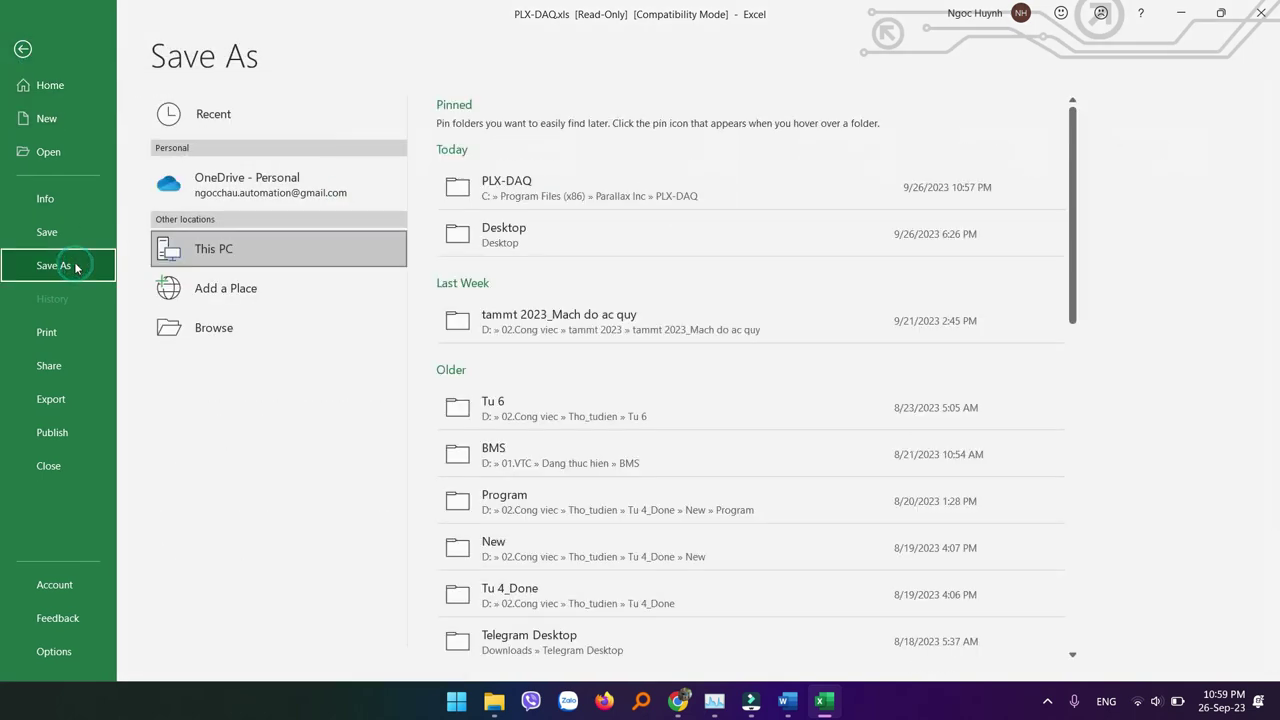
{"action": "left_click", "coordinate": [210, 328]}
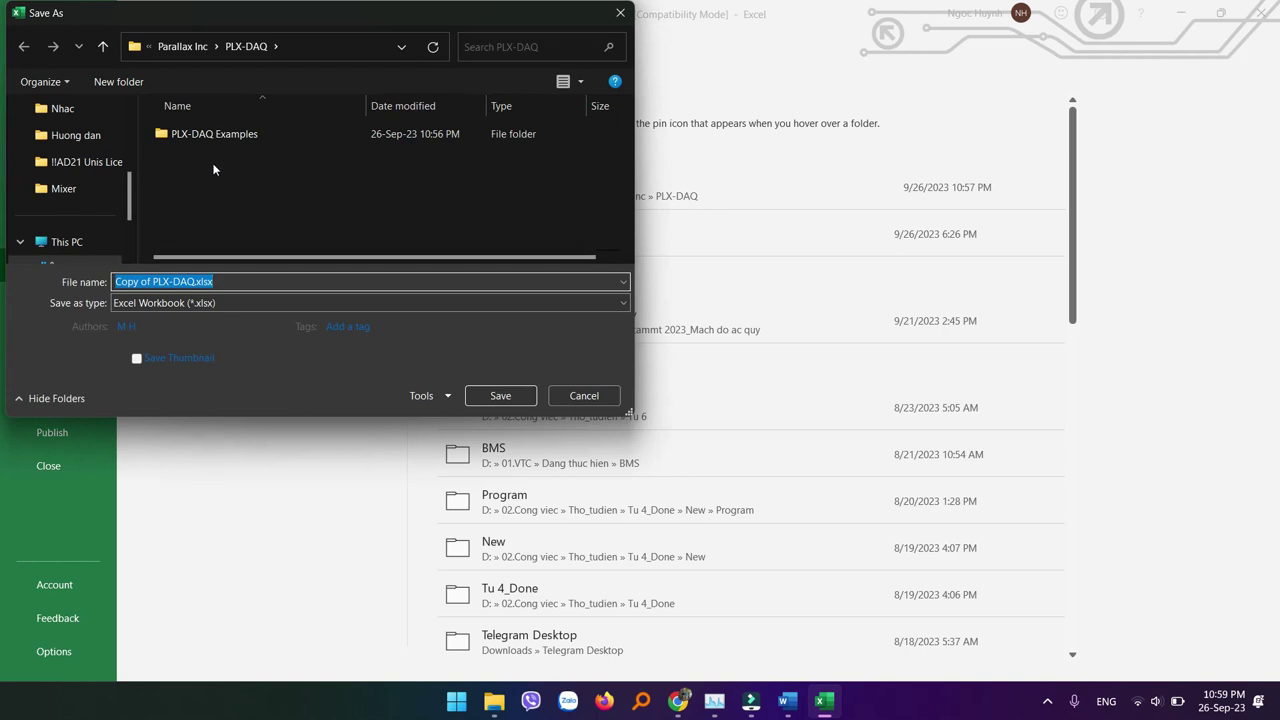
{"action": "scroll", "coordinate": [70, 150], "scroll_direction": "up", "scroll_amount": 5}
{"action": "left_click", "coordinate": [64, 166]}
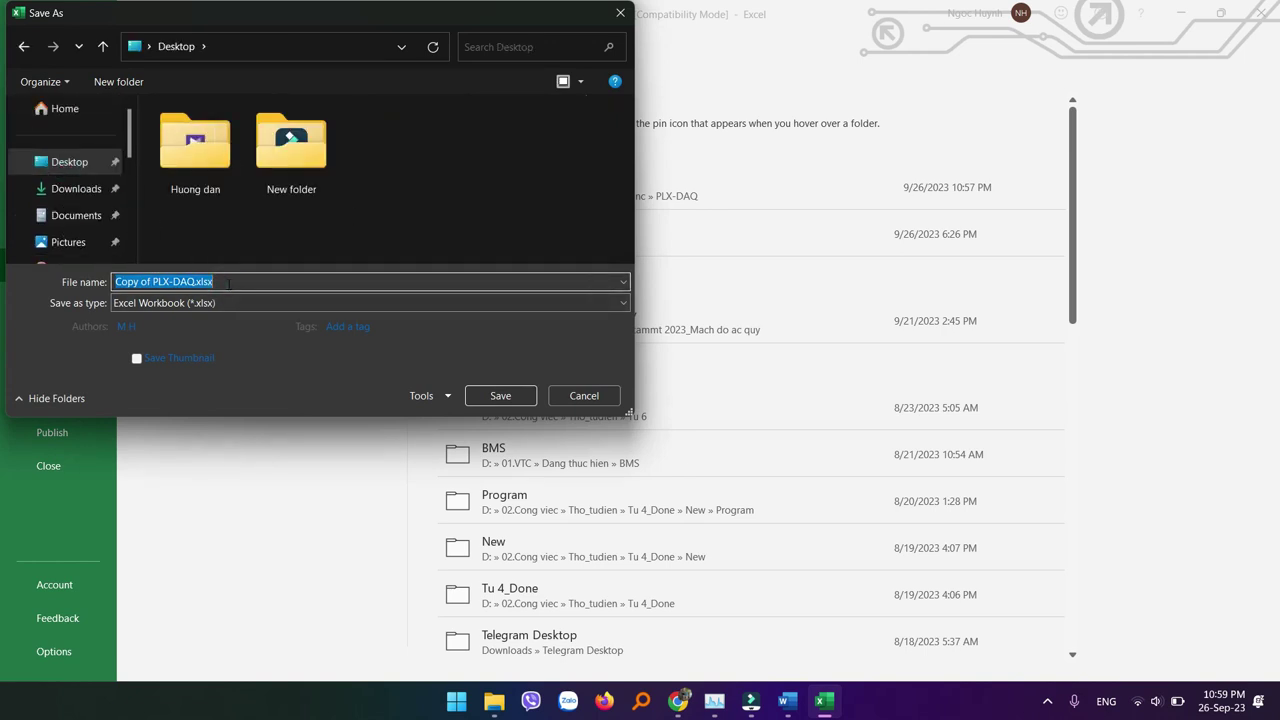
{"action": "type", "text": "Bank1 Test"}
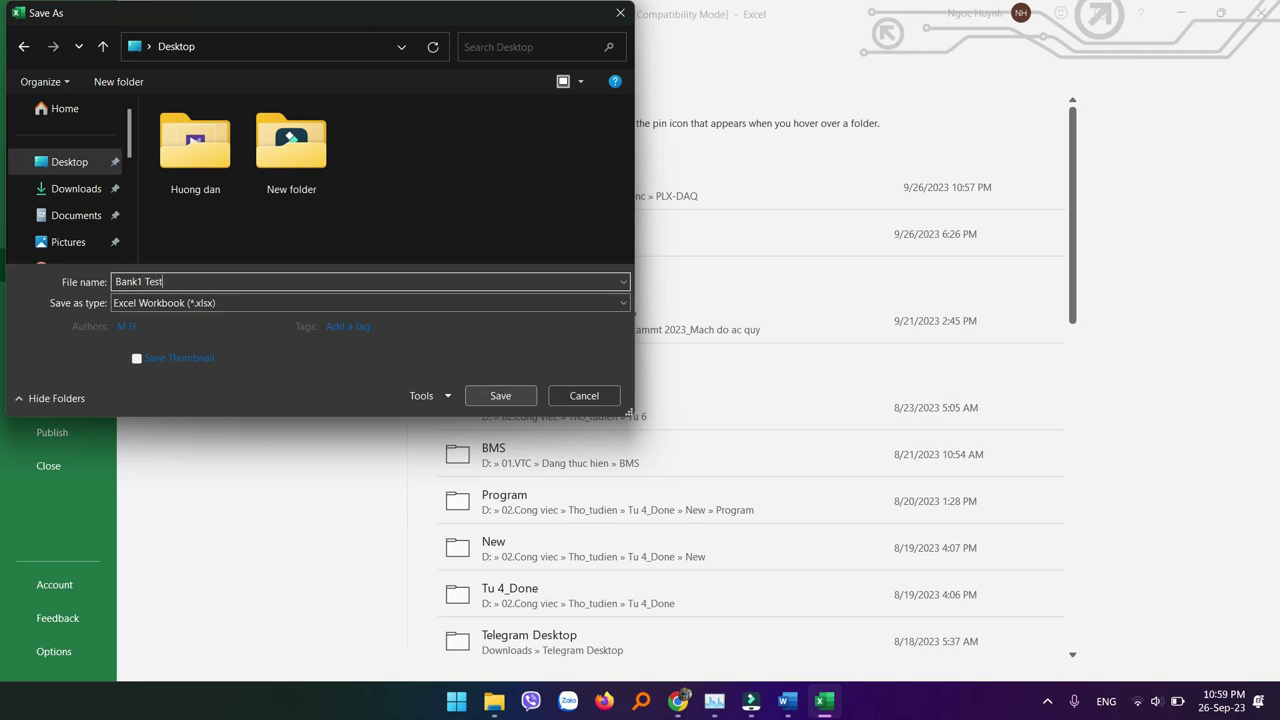
{"action": "left_click", "coordinate": [503, 396]}
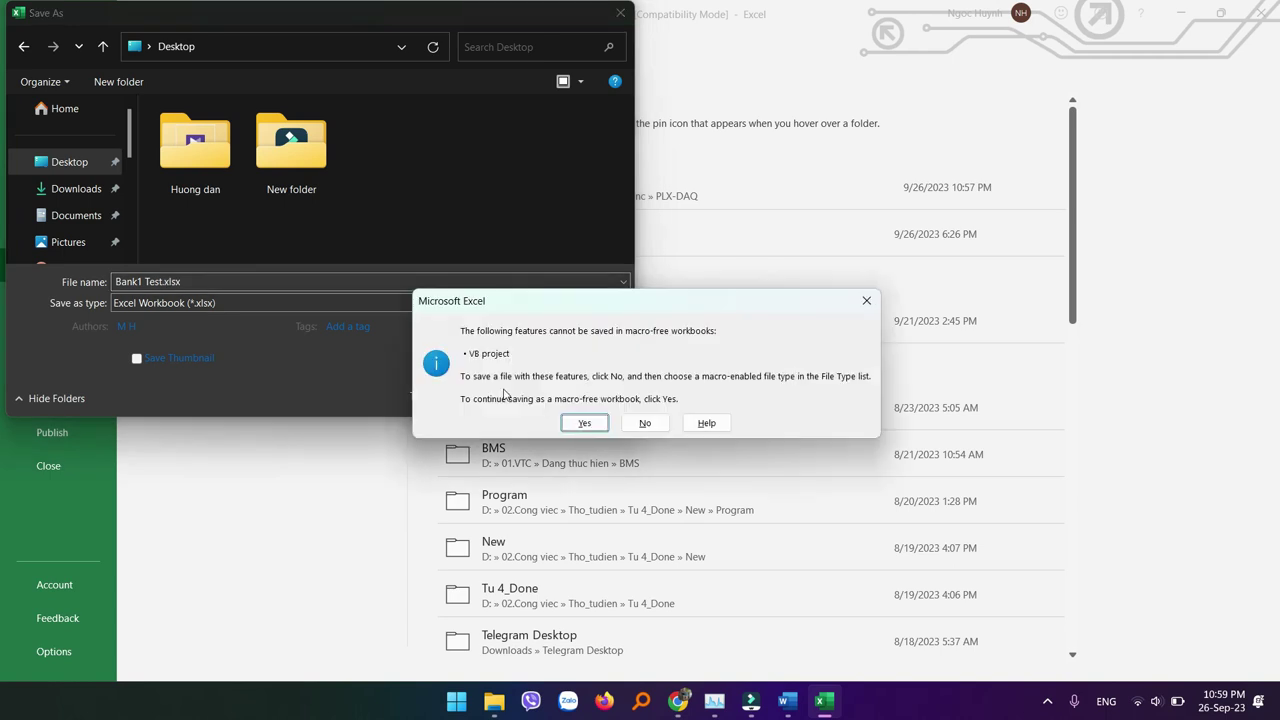
{"action": "left_click", "coordinate": [588, 422]}
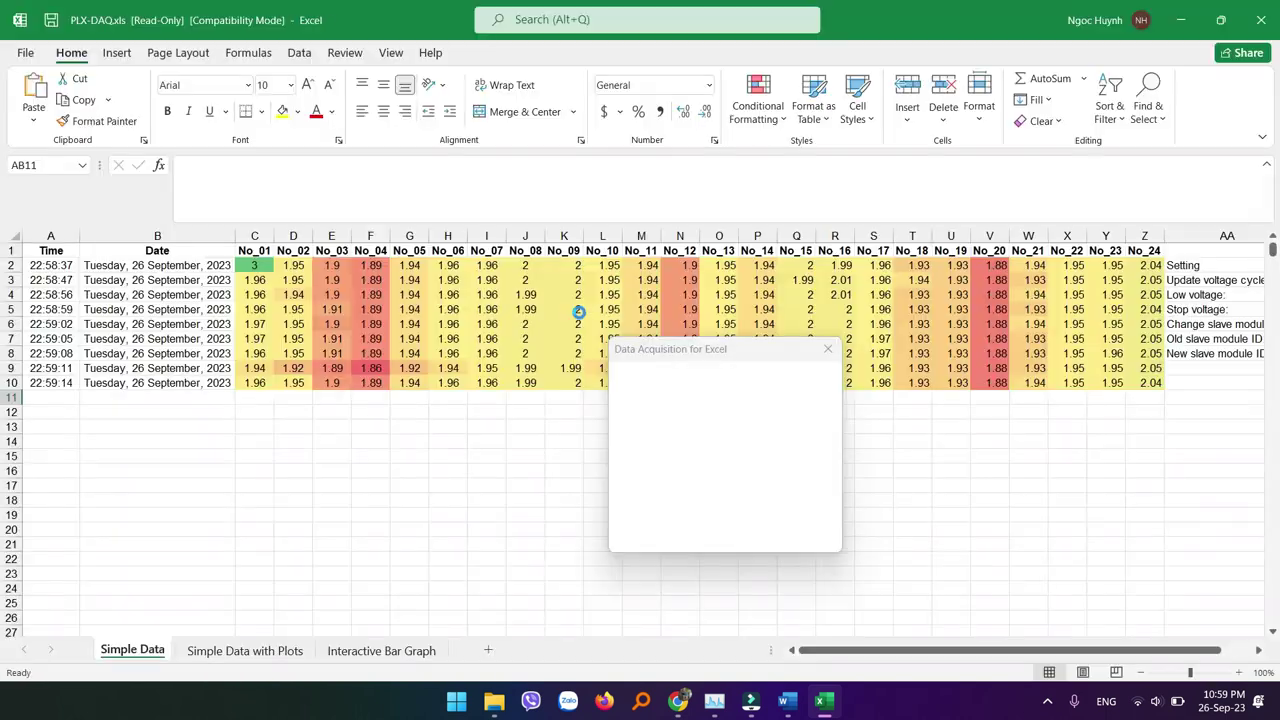
Step: Close the saved workbook and the PLX-DAQ folder window to return to the desktop
{"action": "left_click", "coordinate": [1261, 20]}
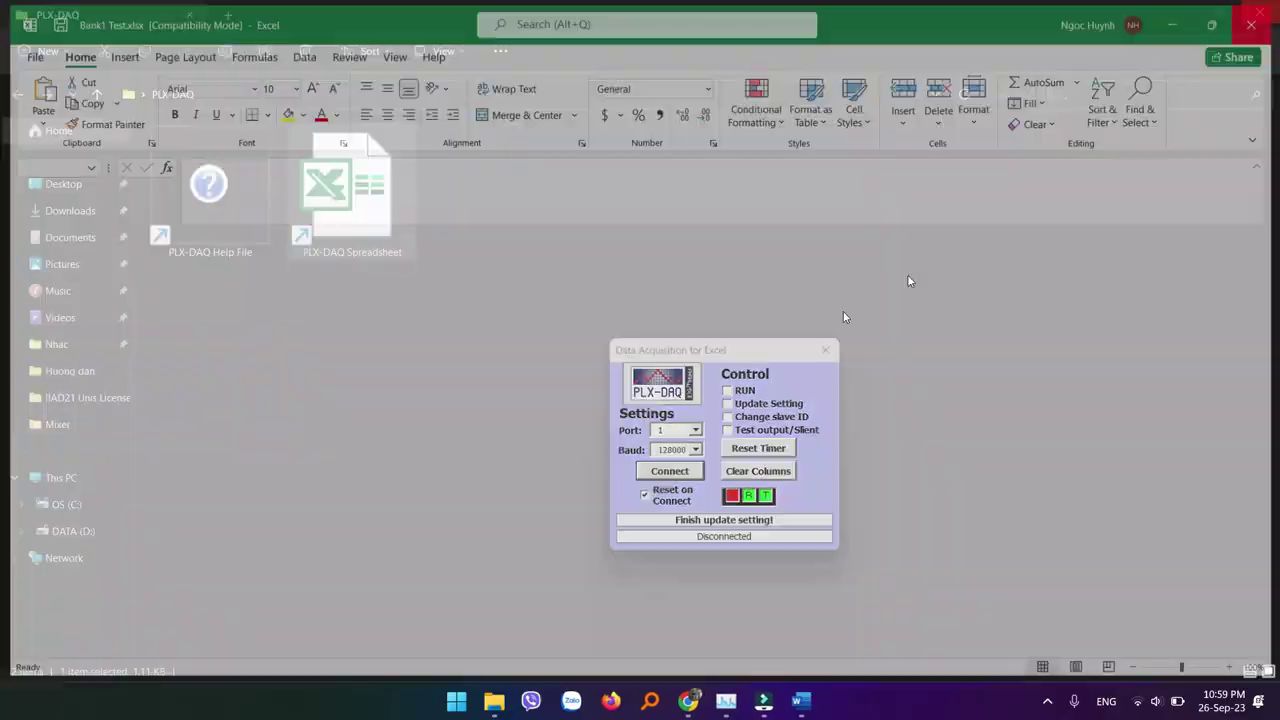
{"action": "left_click", "coordinate": [572, 309]}
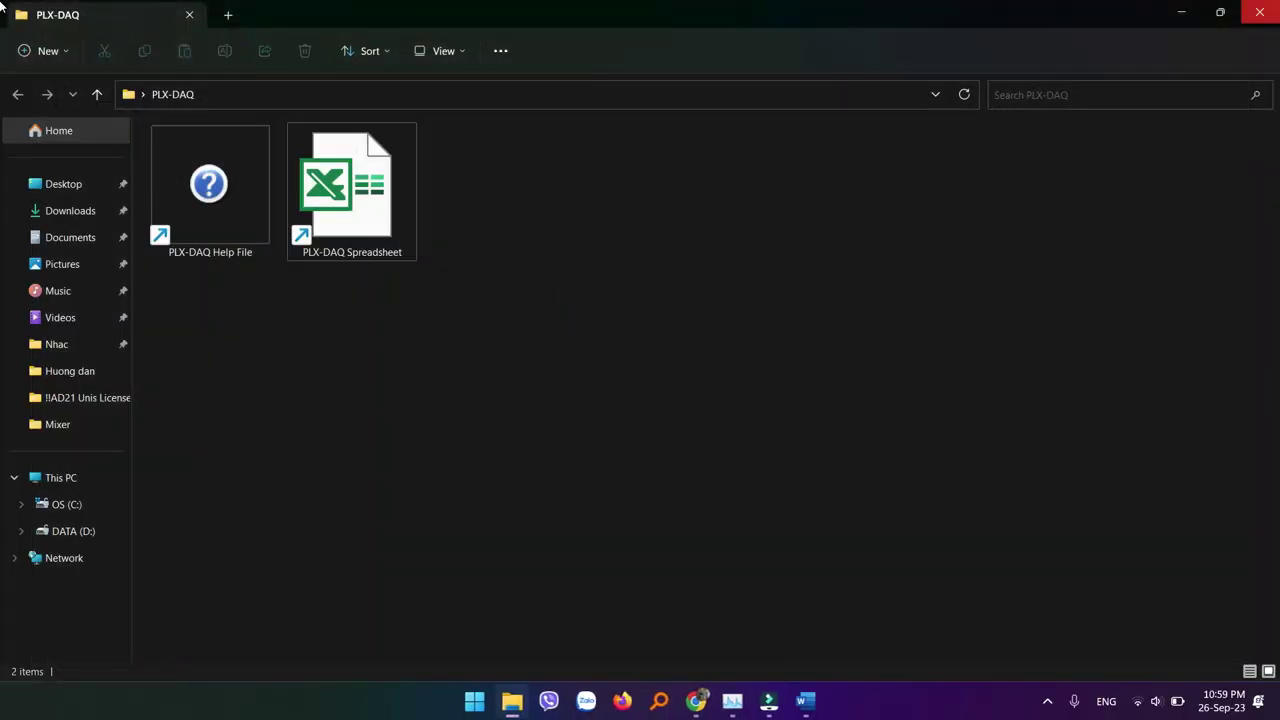
{"action": "key", "text": "alt+F4"}
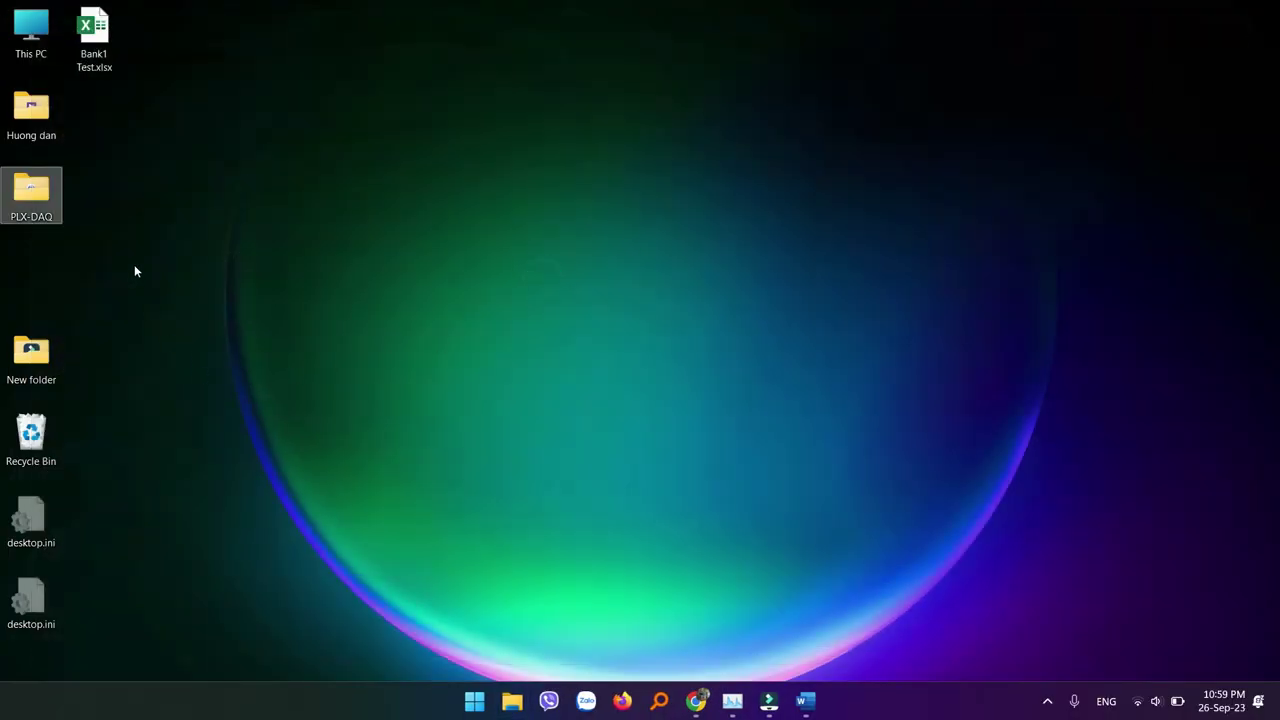
Step: Move the Bank1 Test.xlsx icon away from the other desktop icons and open the file in Excel to review the logged data
{"action": "left_click_drag", "start_coordinate": [94, 32], "coordinate": [222, 122]}
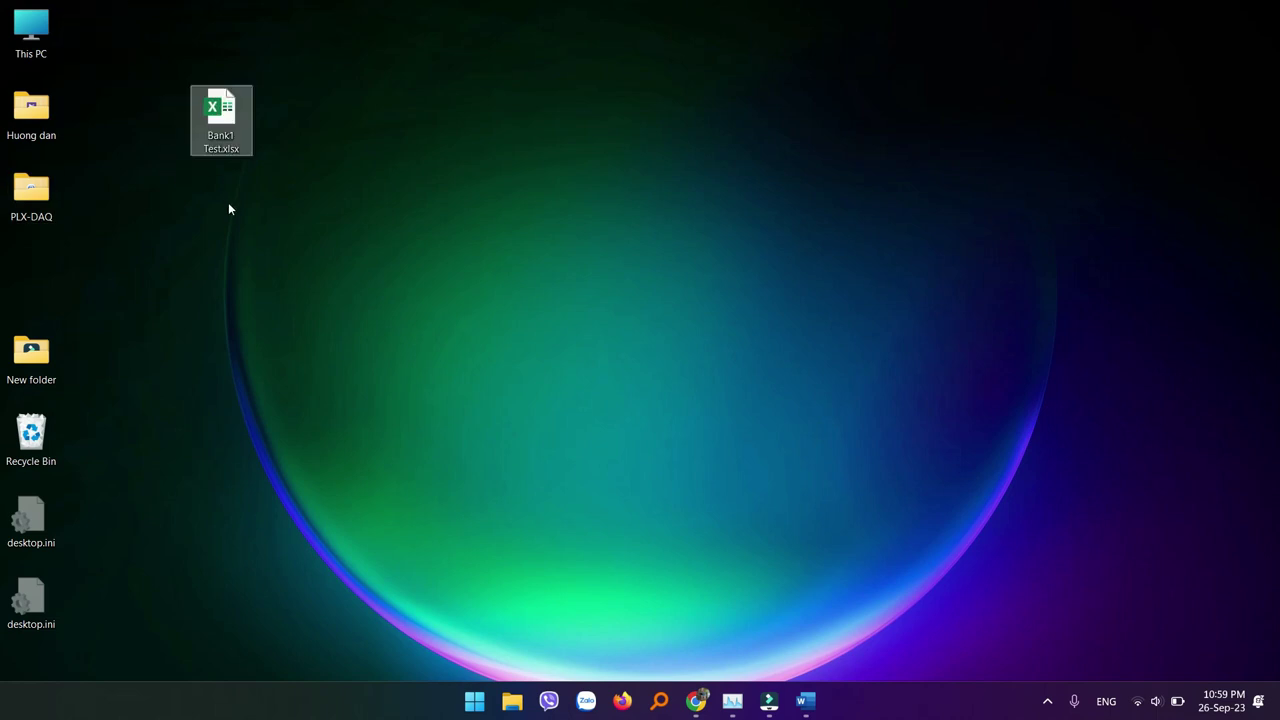
{"action": "double_click", "coordinate": [225, 114]}
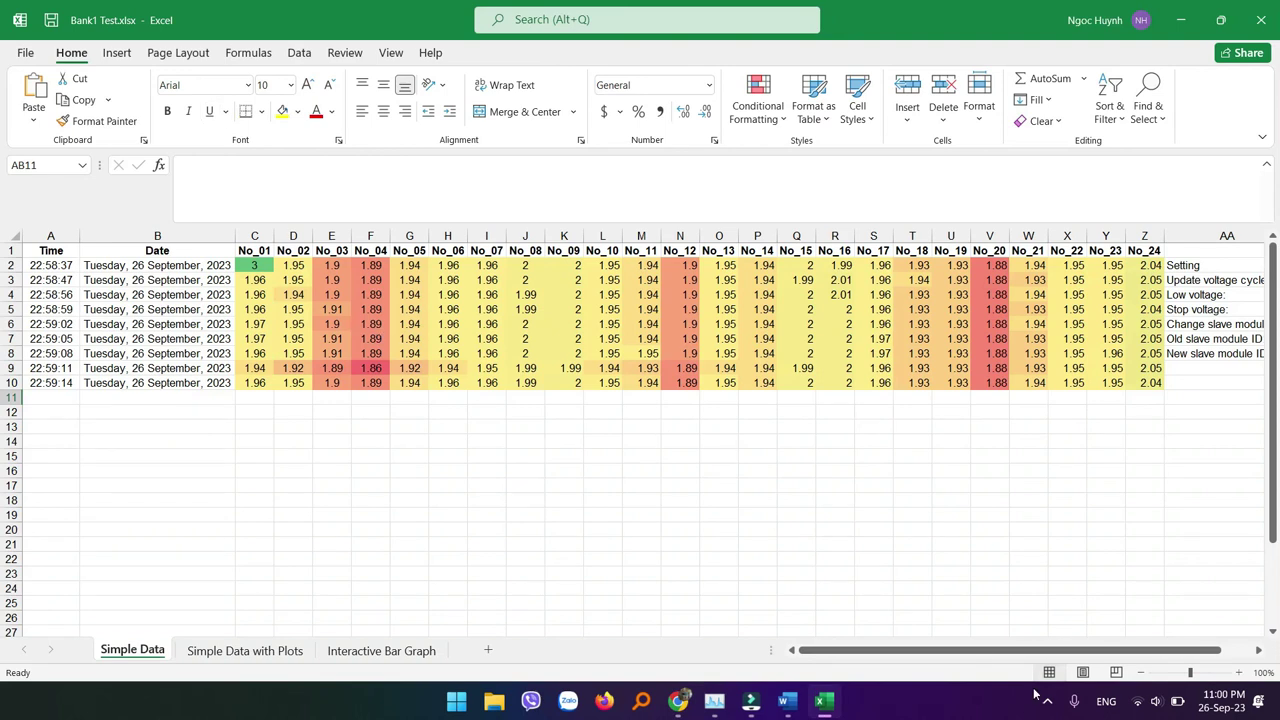
{"action": "left_click_drag", "start_coordinate": [998, 655], "coordinate": [903, 636]}
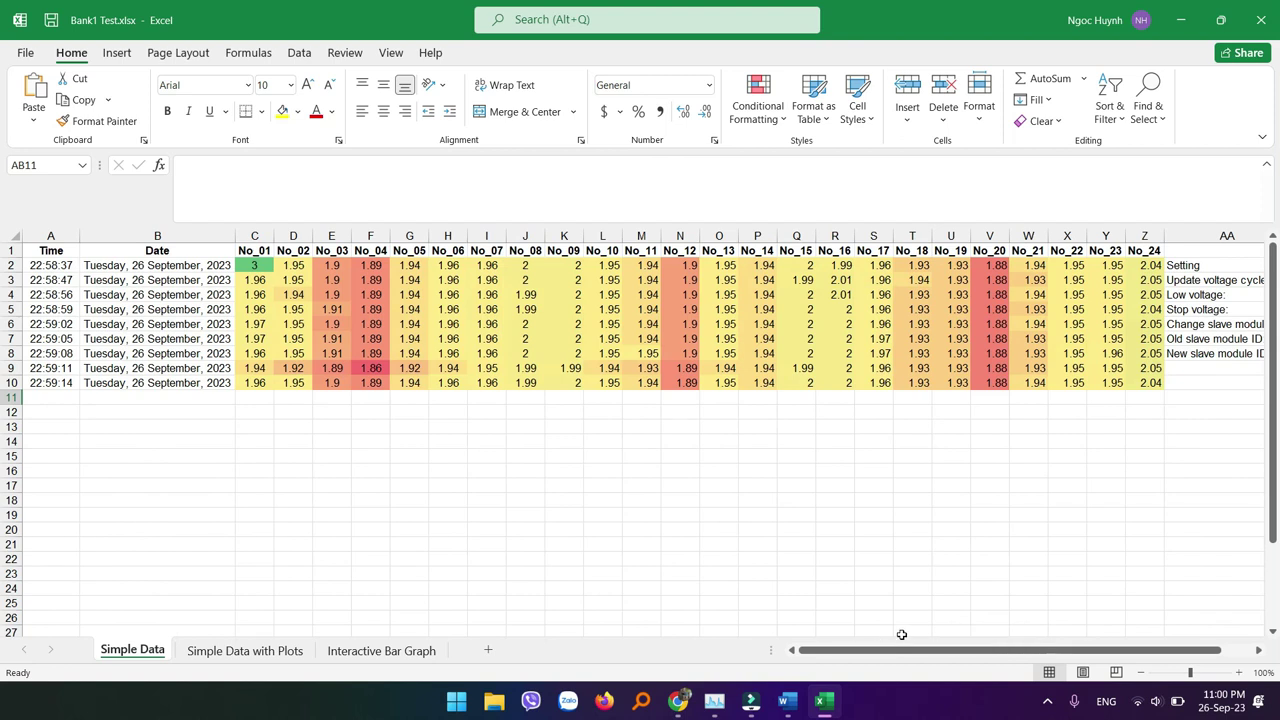